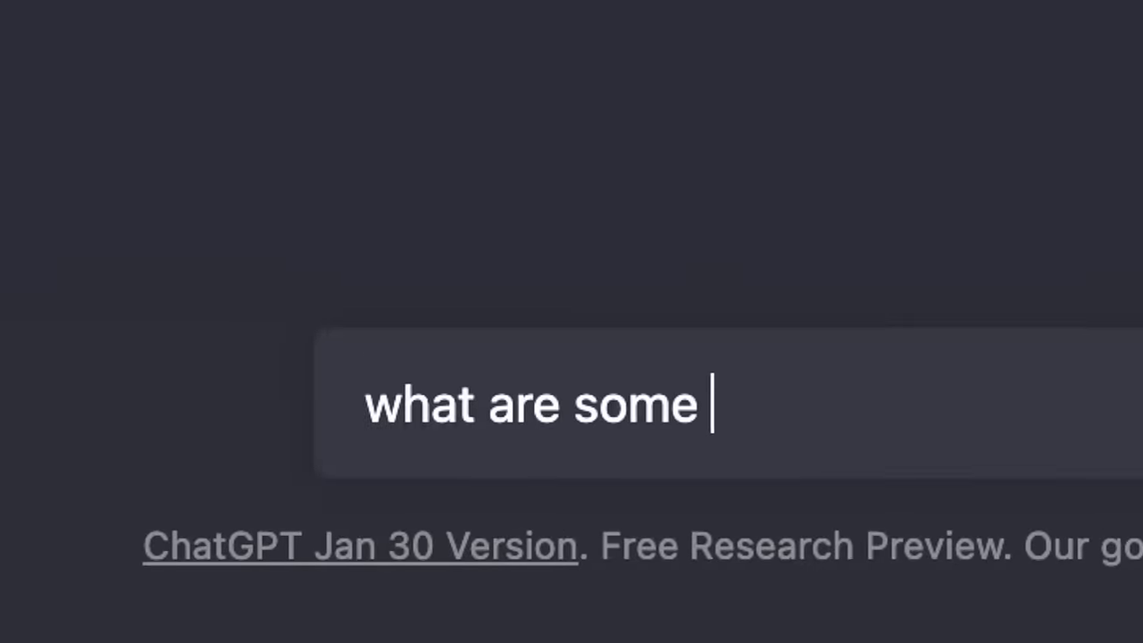
# Ask ChatGPT for the highlights of the Joe Rogan interview with Elon Musk
pyautogui.write('e rogan')
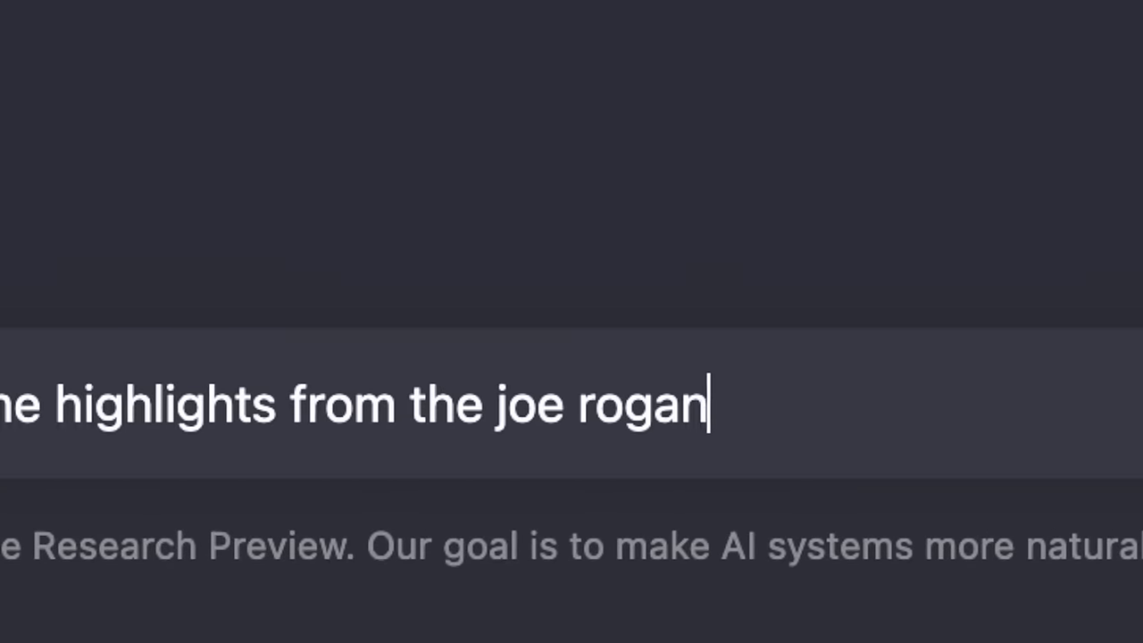
pyautogui.write(' interview with elon m')
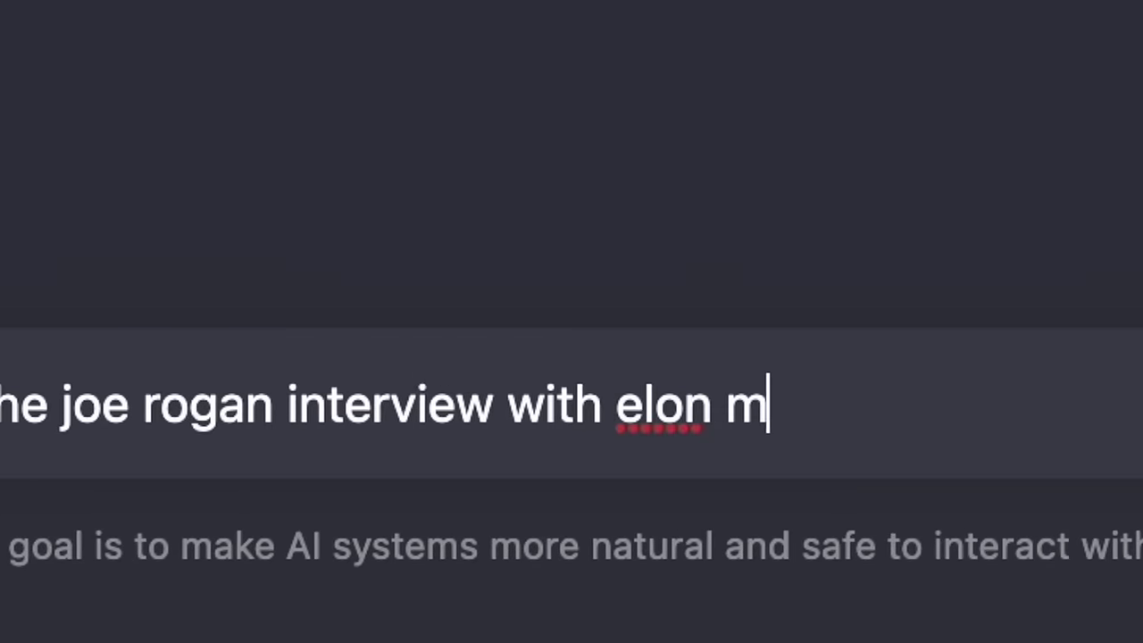
pyautogui.press('Return')
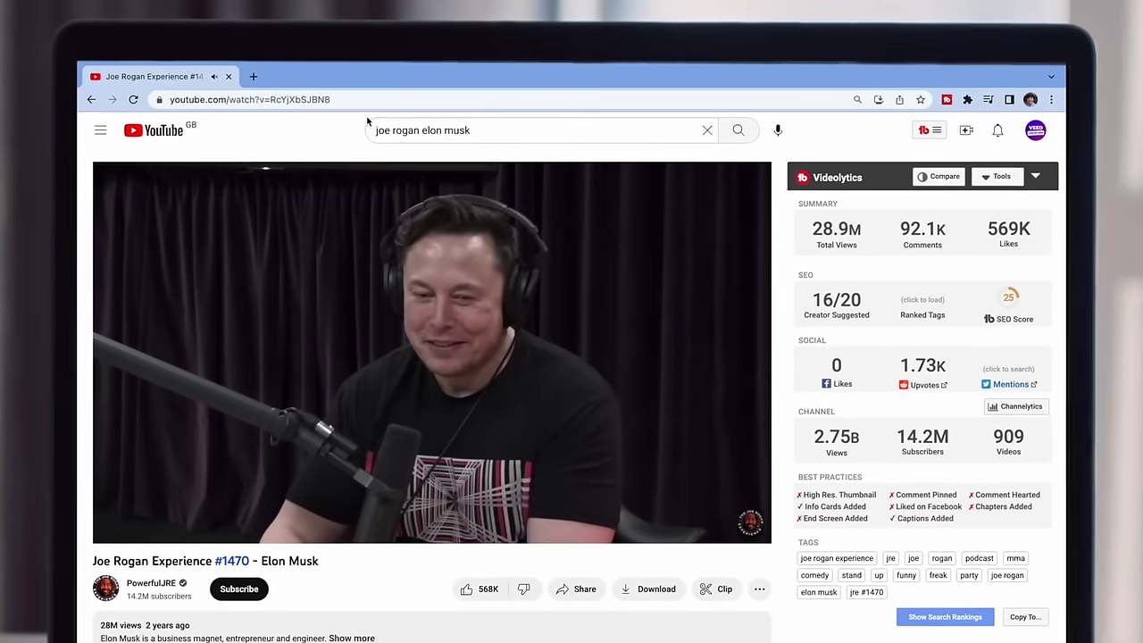
# Copy the episode #1470 video link and paste it into the YouTube Transcript site
pyautogui.rightClick(345, 99)
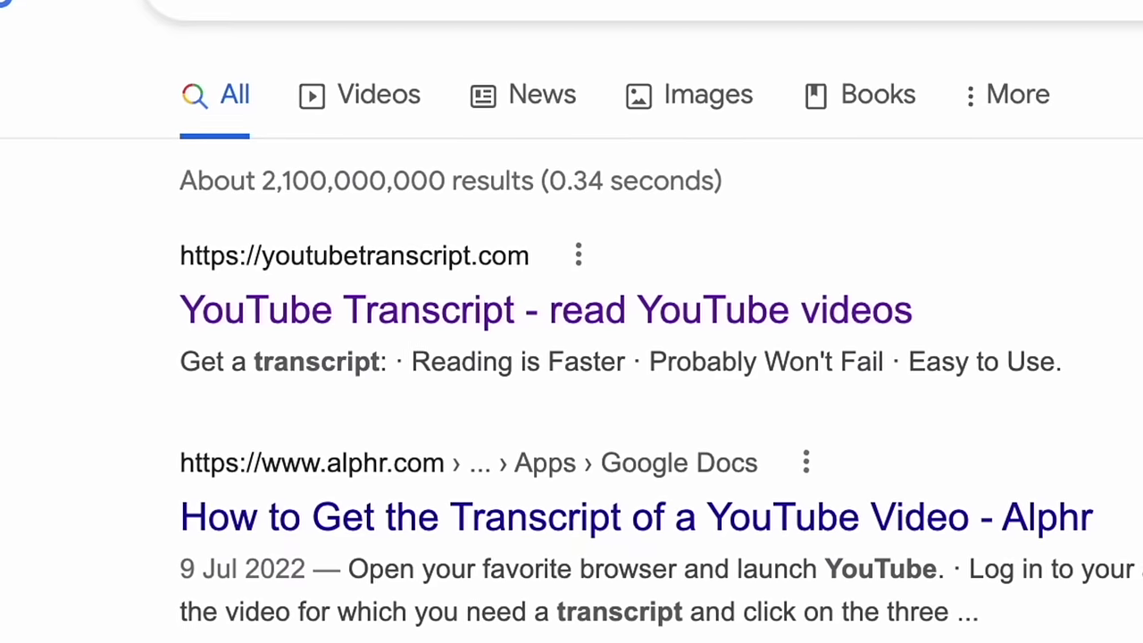
pyautogui.click(871, 308)
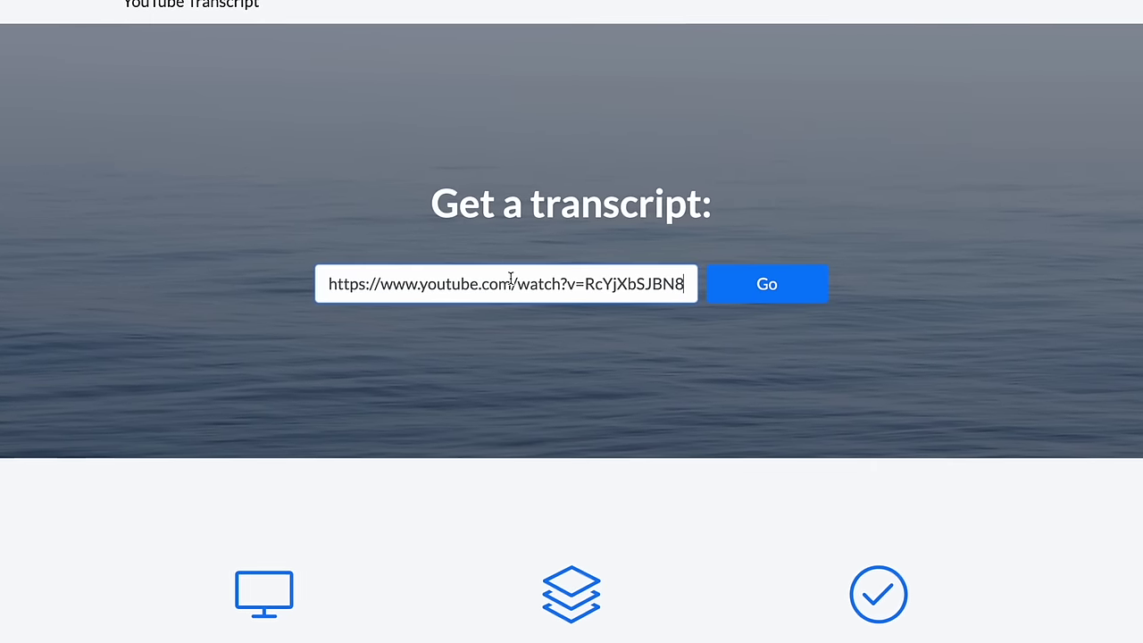
# Load the episode's full transcript, scroll through it, and search it for 'ai'
pyautogui.click(822, 298)
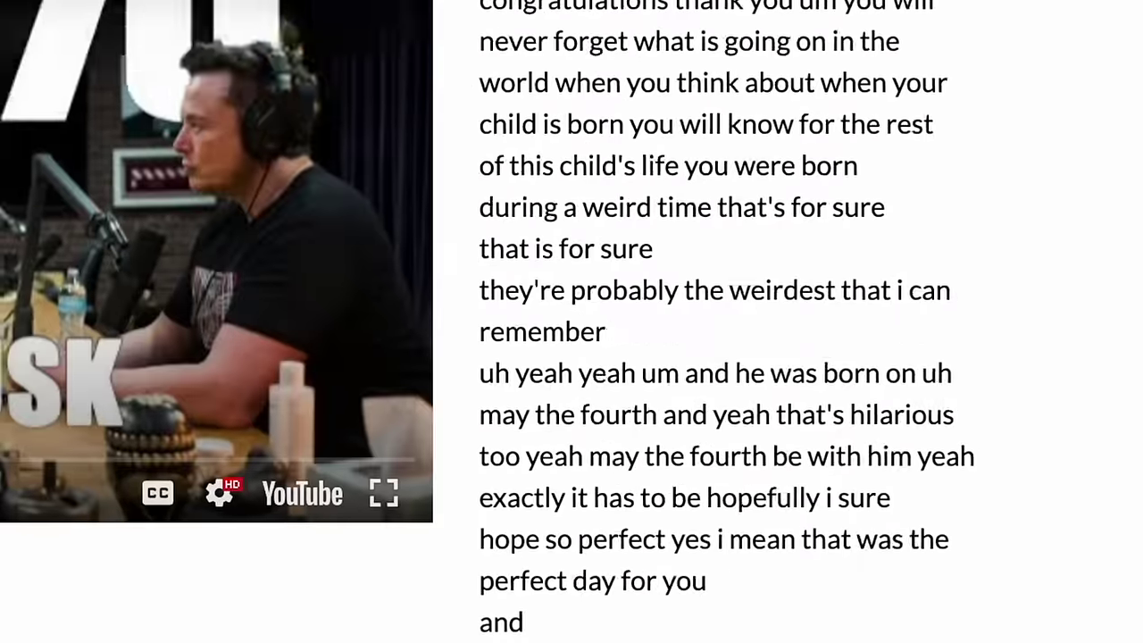
pyautogui.scroll(-20, 714, 322)
pyautogui.scroll(-5, 741, 322)
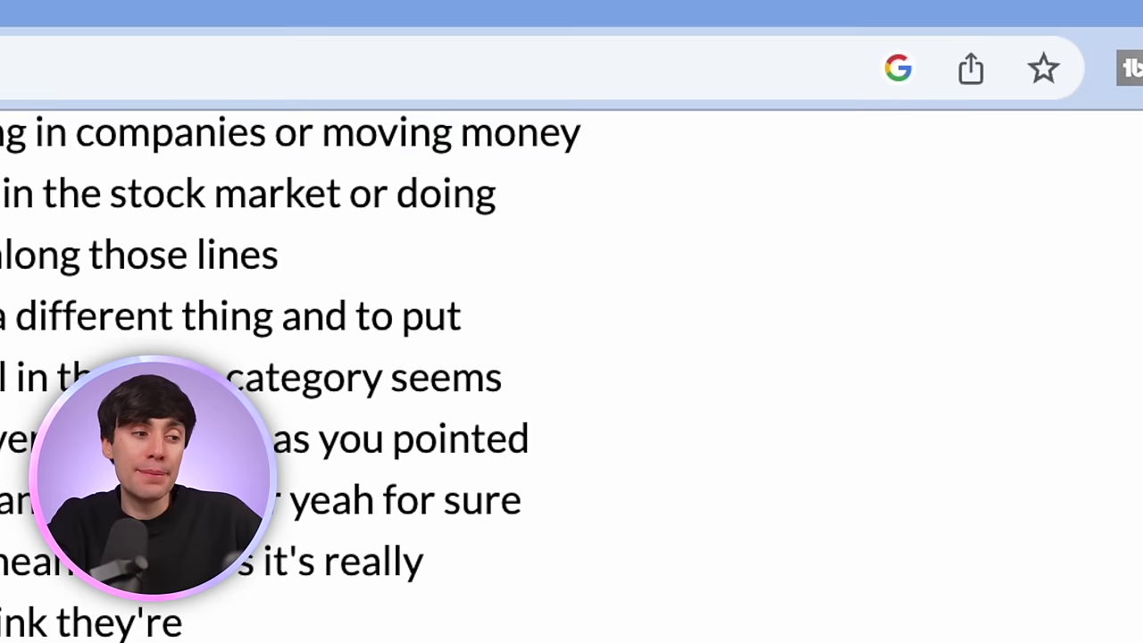
pyautogui.hotkey('ctrl', 'f')
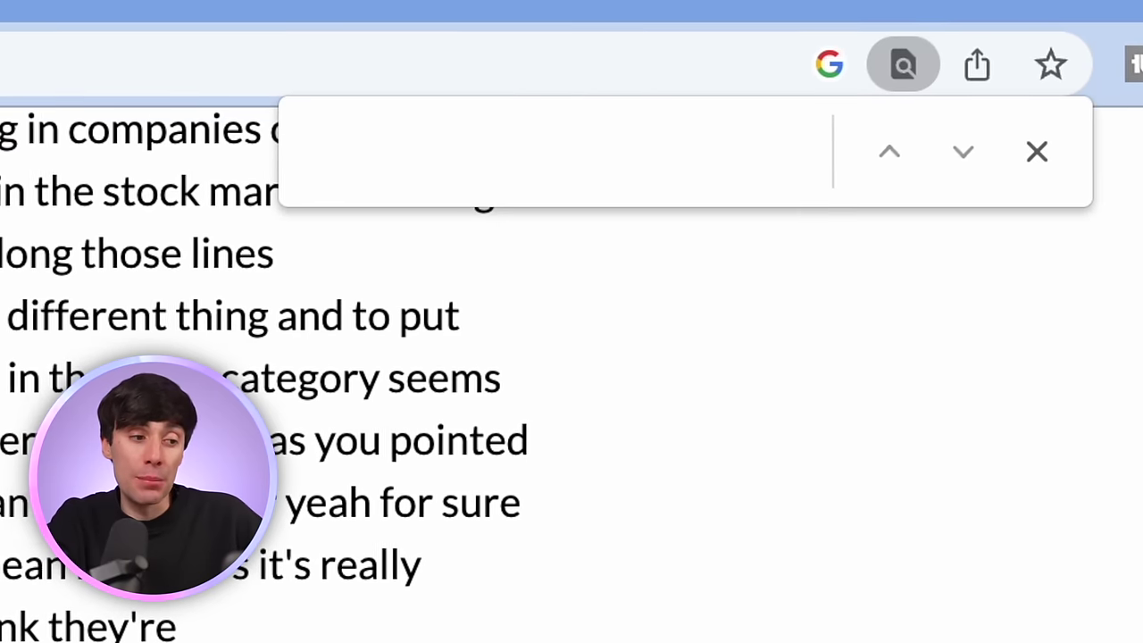
pyautogui.write('ai')
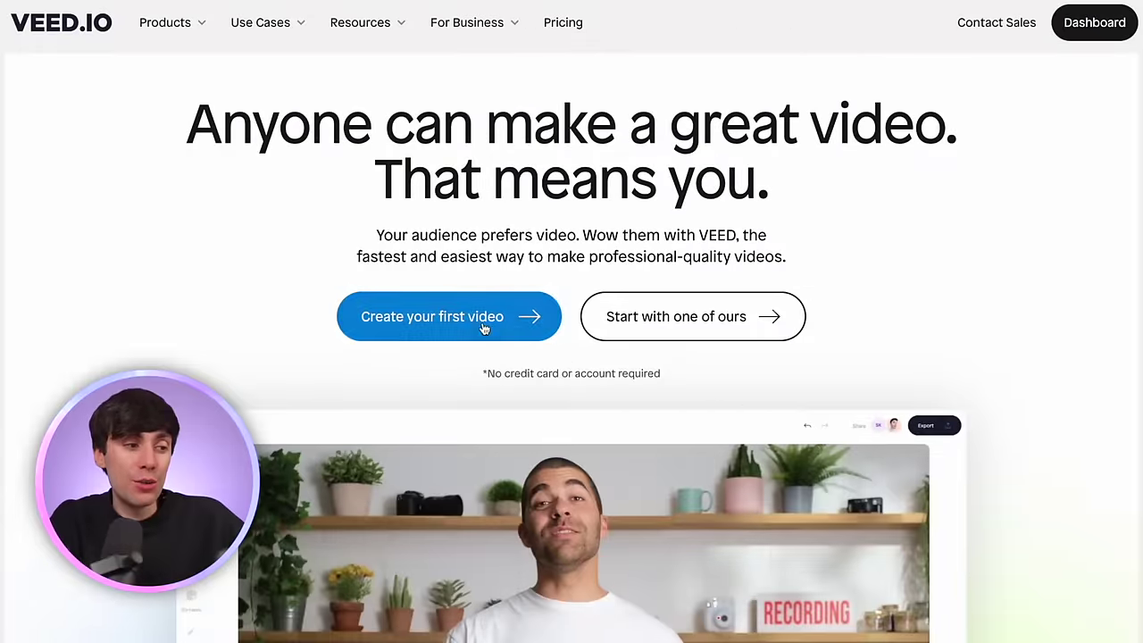
# Create a VEED.IO project from the Joe Rogan Experience .mp4 and move further into the episode
pyautogui.click(496, 332)
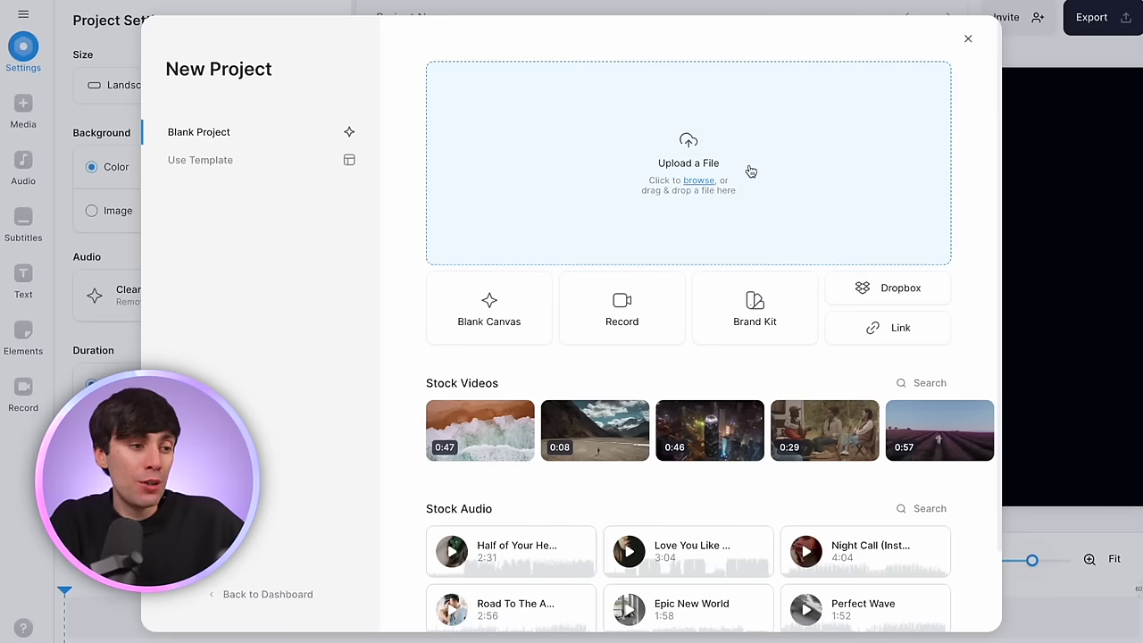
pyautogui.click(750, 171)
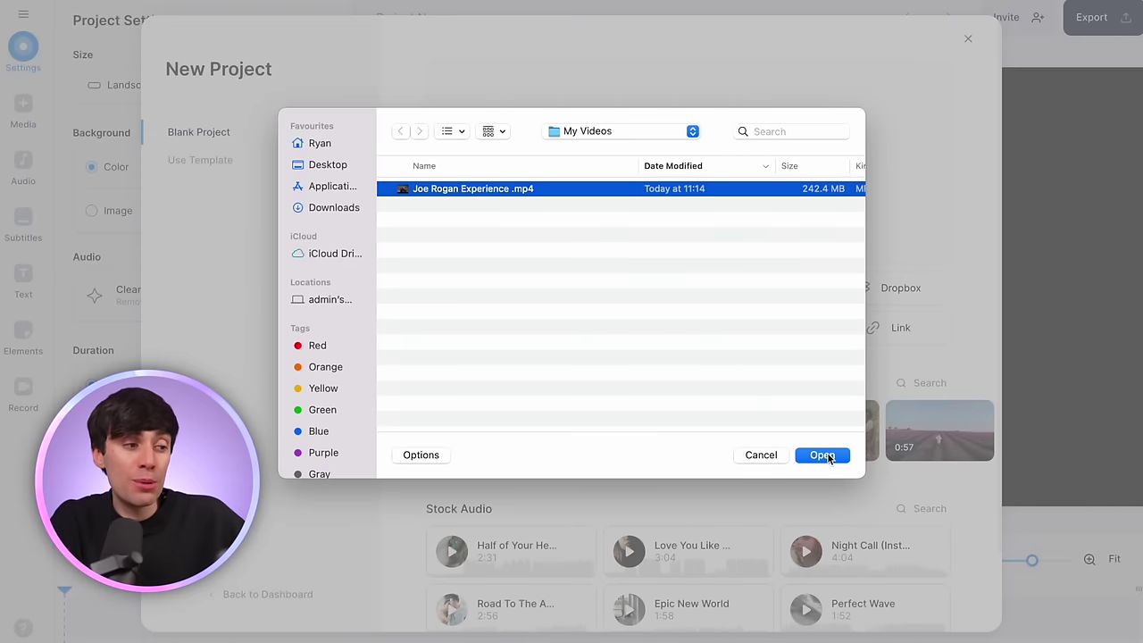
pyautogui.click(822, 456)
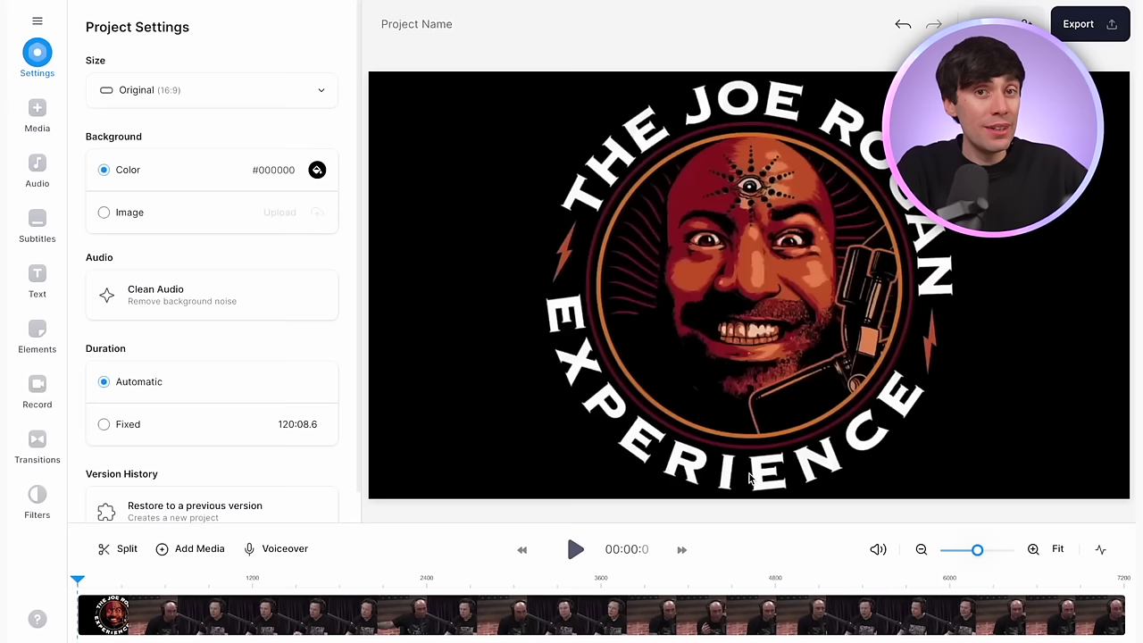
pyautogui.click(400, 582)
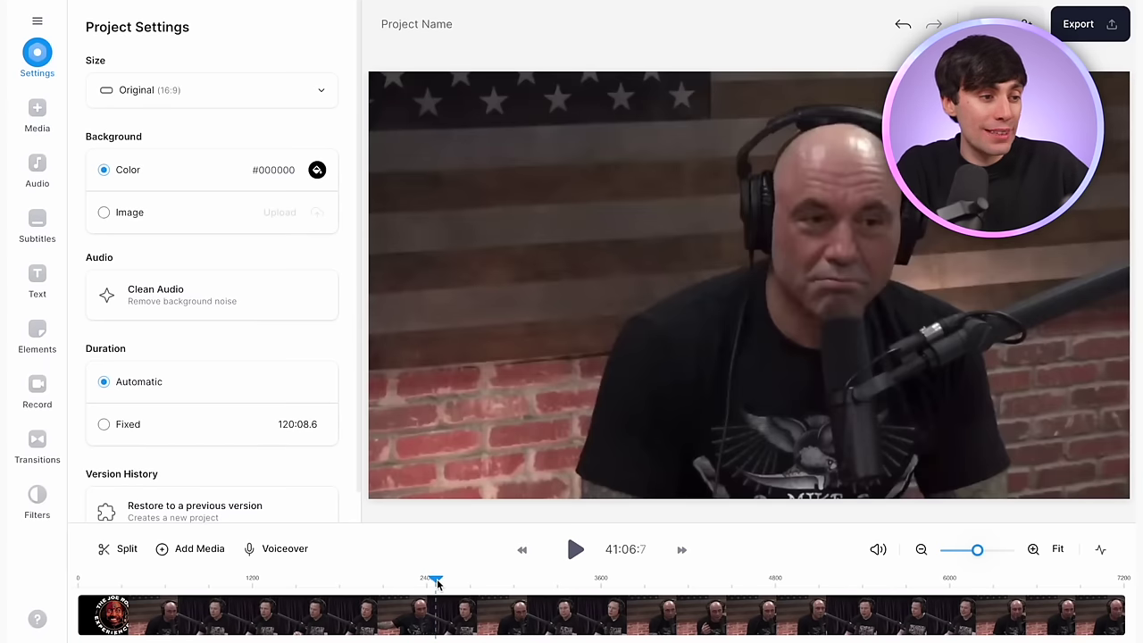
# Cut away everything before 51:20 and slide the remaining clip to the timeline start
pyautogui.moveTo(512, 581); pyautogui.dragTo(526, 580)
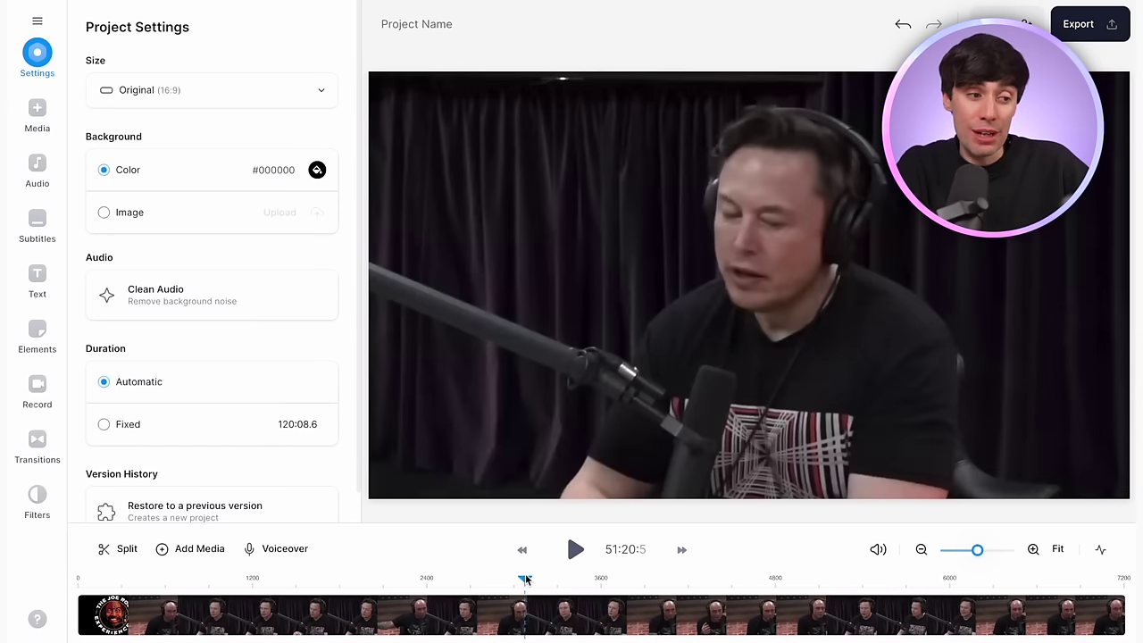
pyautogui.click(514, 611)
pyautogui.click(127, 550)
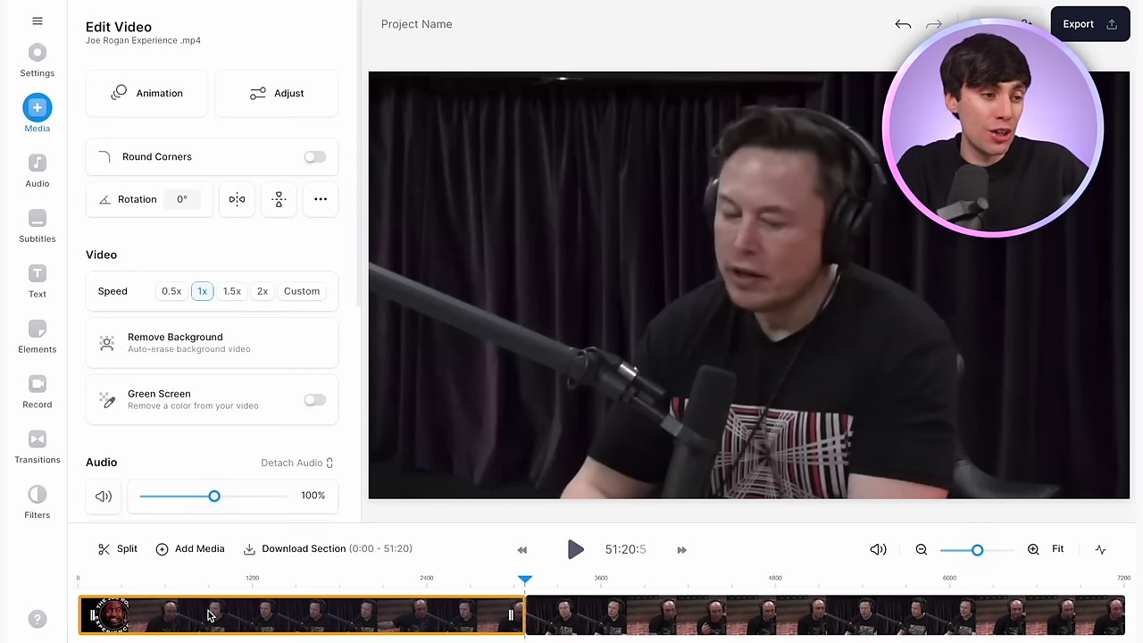
pyautogui.press('Delete')
pyautogui.moveTo(640, 609); pyautogui.dragTo(179, 610)
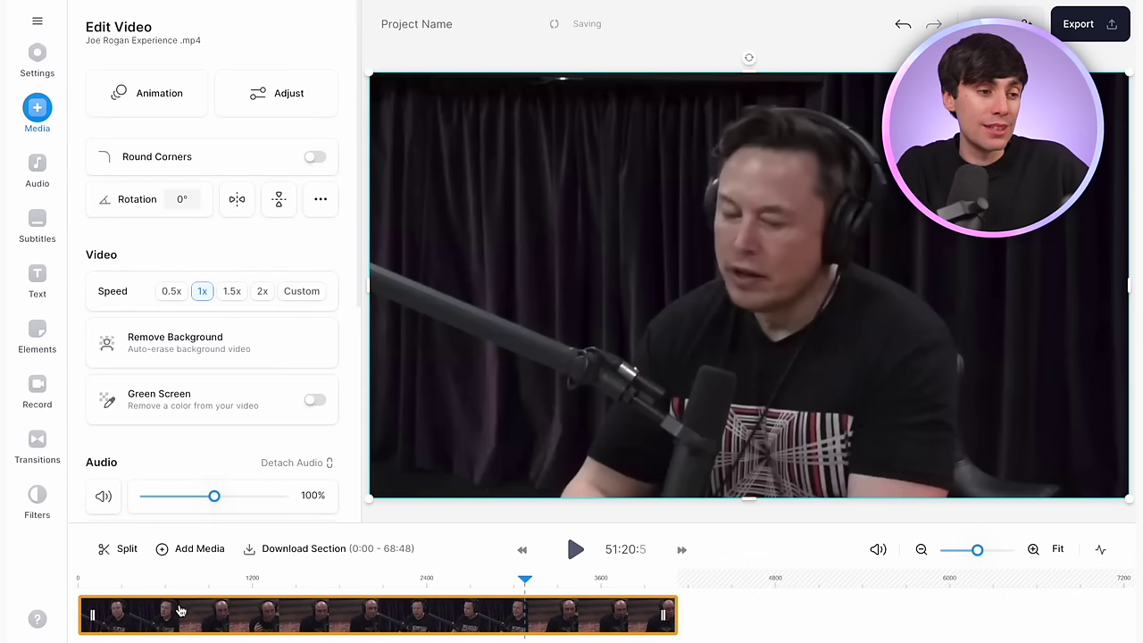
# Cut the clip at about 21 seconds, delete the rest, and fit it in view
pyautogui.moveTo(78, 583); pyautogui.dragTo(80, 583)
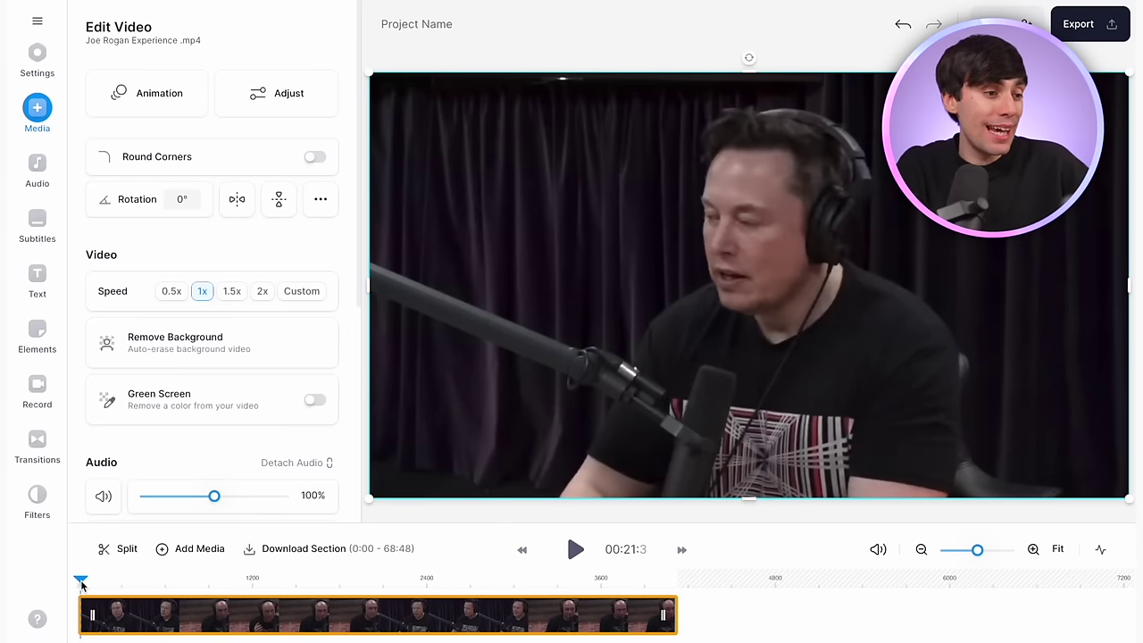
pyautogui.click(124, 550)
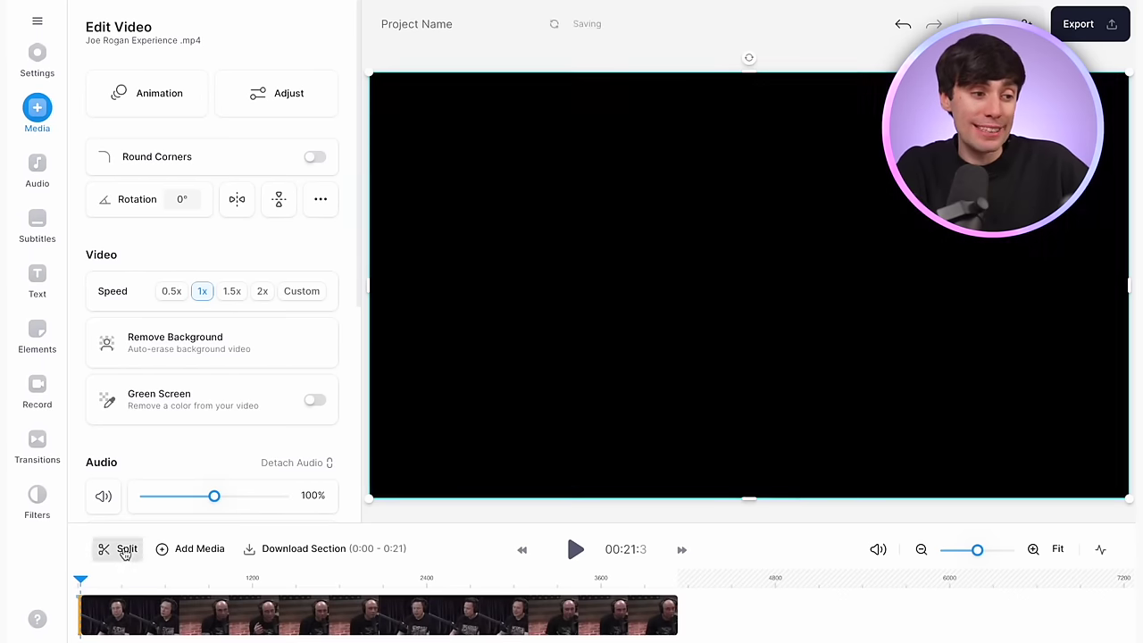
pyautogui.press('Delete')
pyautogui.click(1057, 550)
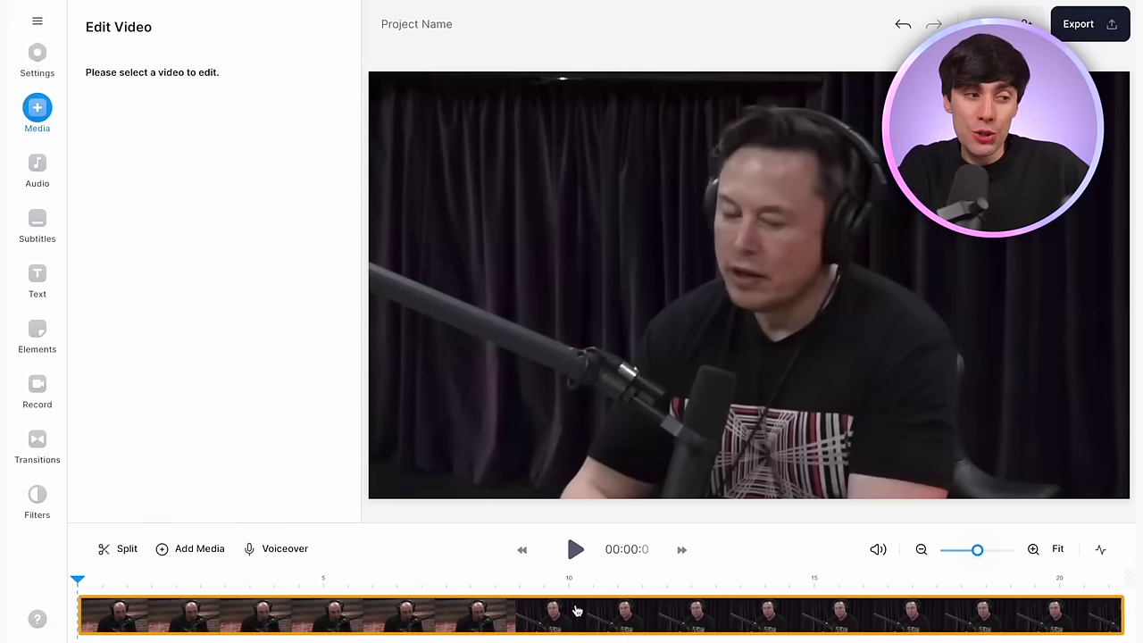
# Apply Remove Silences to the short podcast clip
pyautogui.click(577, 611)
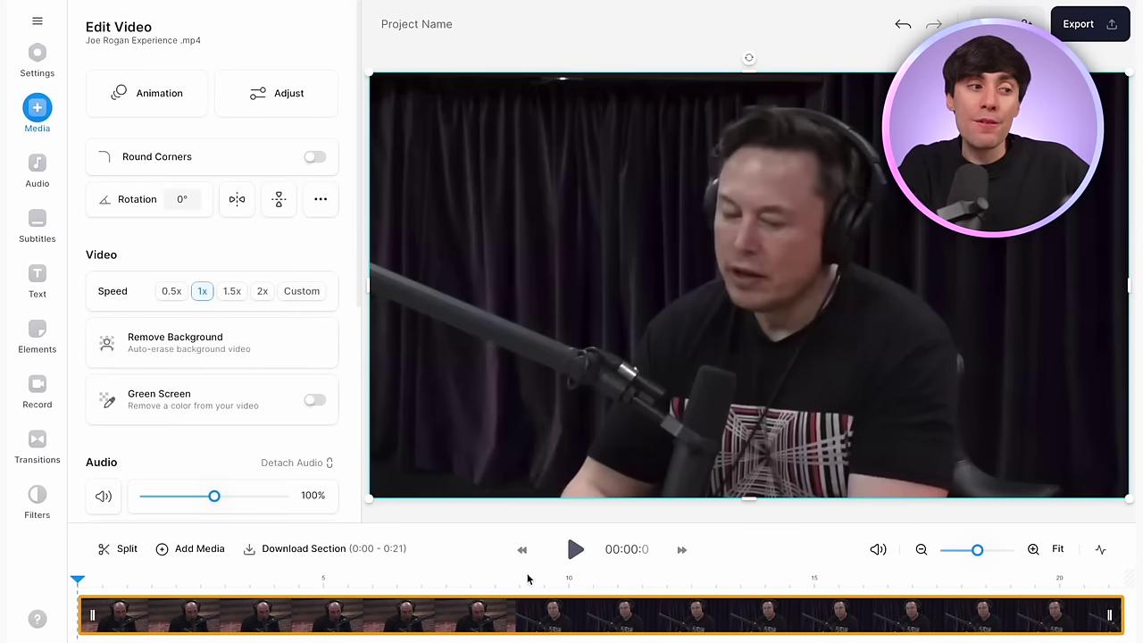
pyautogui.scroll(-3, 321, 454)
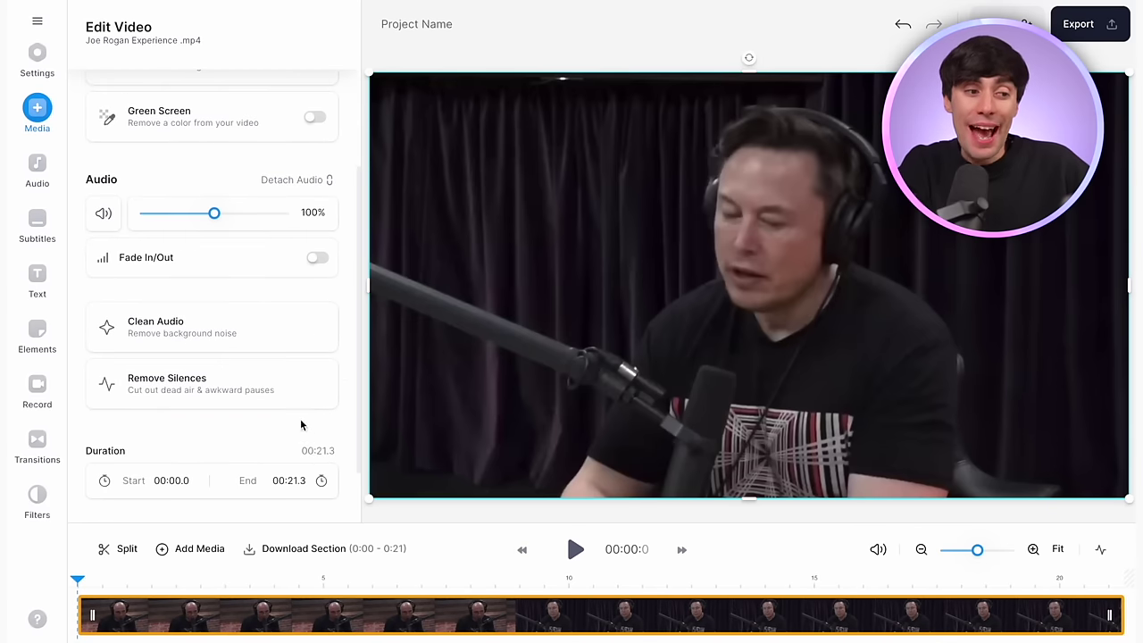
pyautogui.click(262, 398)
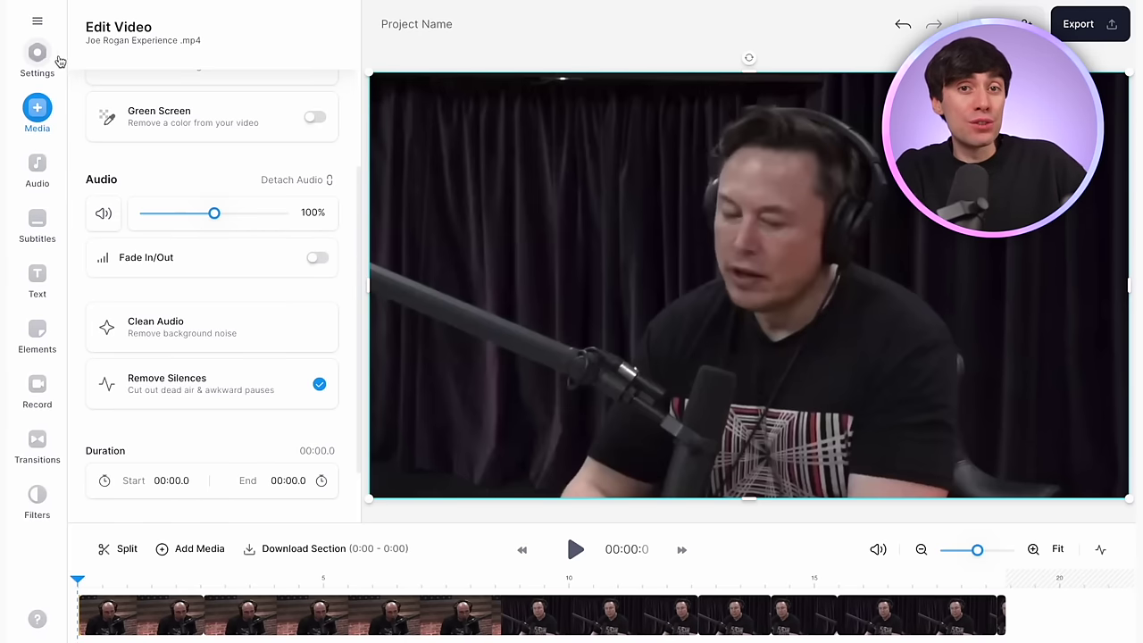
# Resize the canvas to YouTube Short (9:16) and reframe the video inside it
pyautogui.click(38, 53)
pyautogui.click(284, 94)
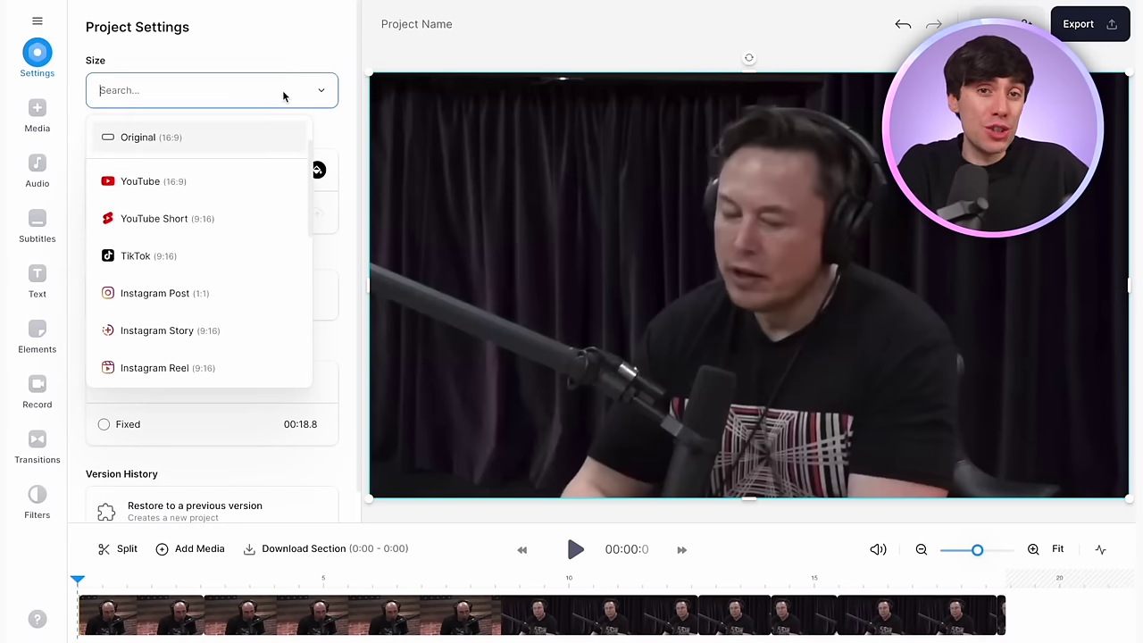
pyautogui.click(240, 218)
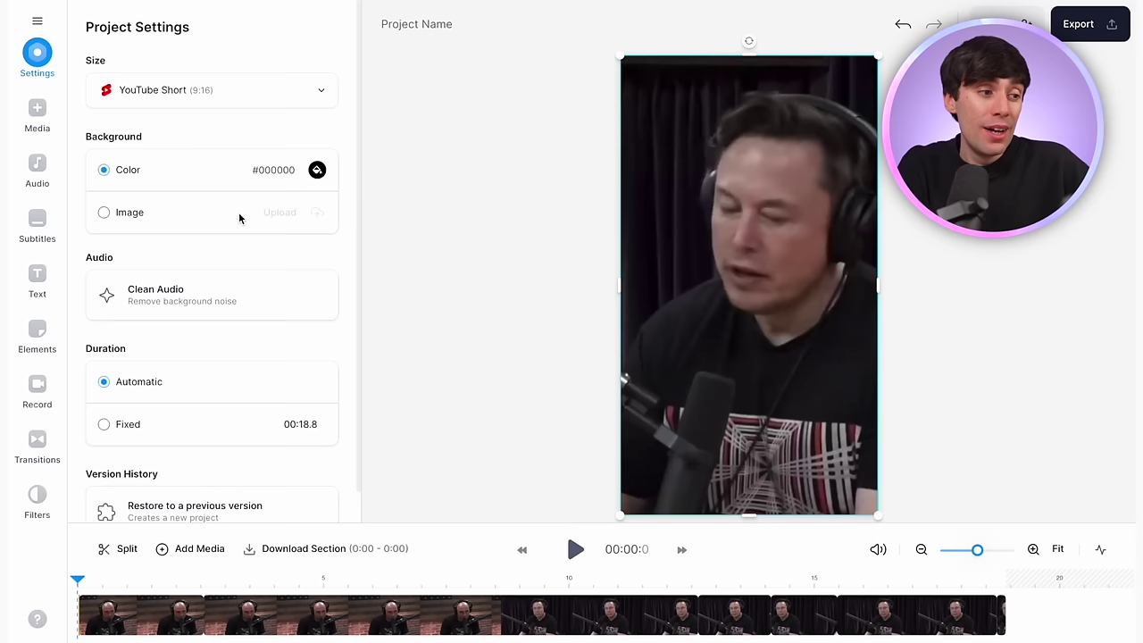
pyautogui.moveTo(618, 286); pyautogui.dragTo(524, 285)
pyautogui.click(524, 286)
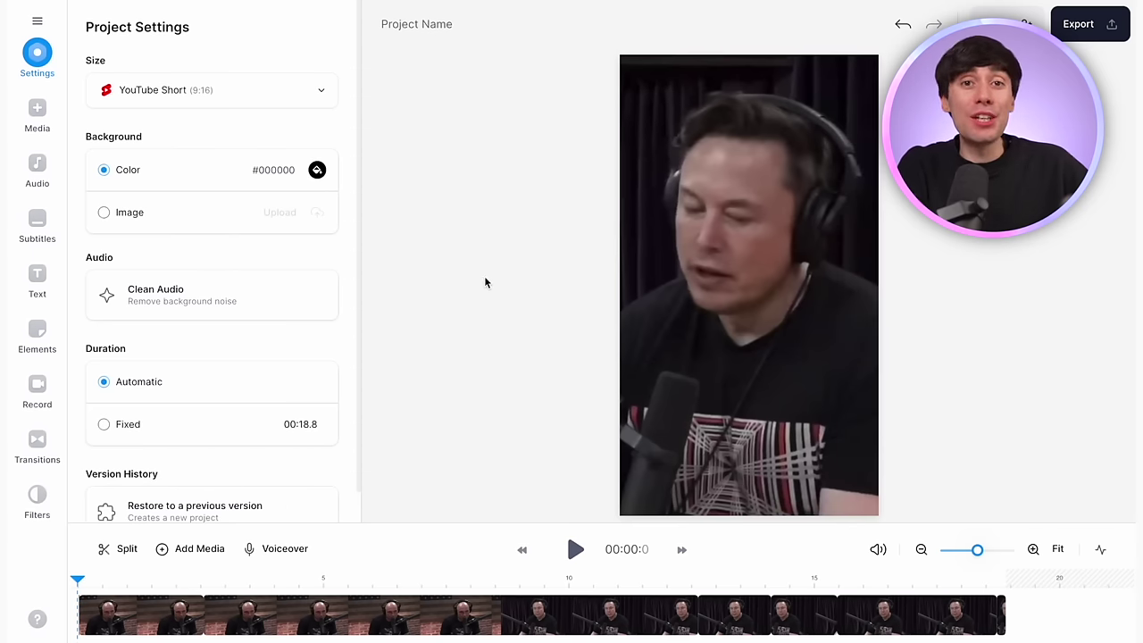
# Generate automatic subtitles for the clip
pyautogui.click(34, 223)
pyautogui.click(388, 174)
pyautogui.click(422, 164)
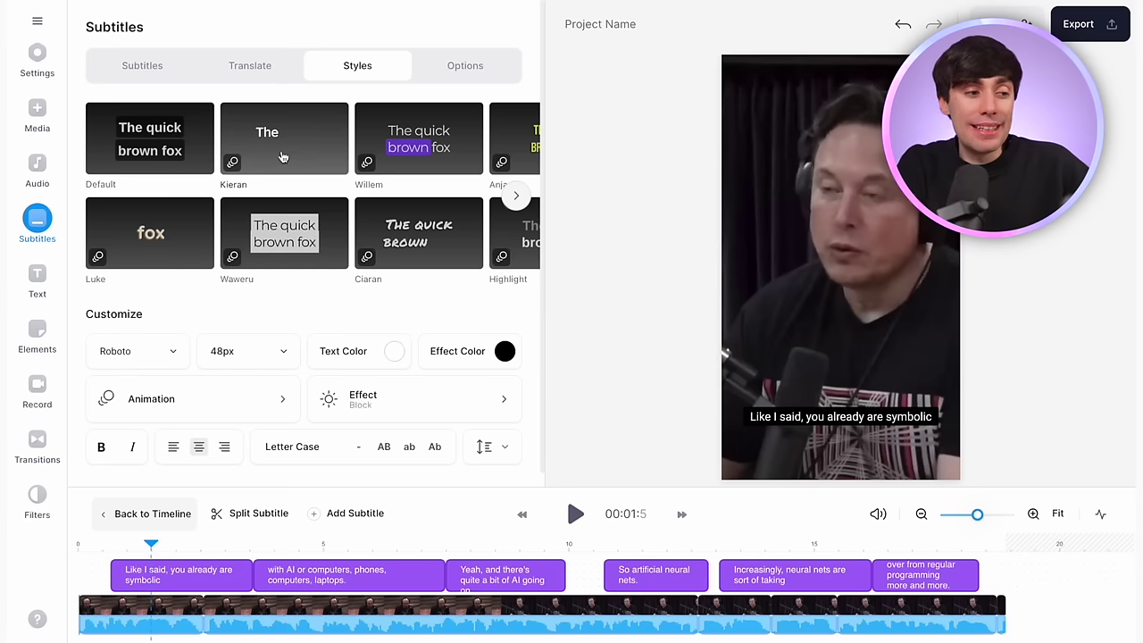
# Style the subtitles with the Kieran preset and bring up their text colour settings
pyautogui.click(282, 158)
pyautogui.click(397, 354)
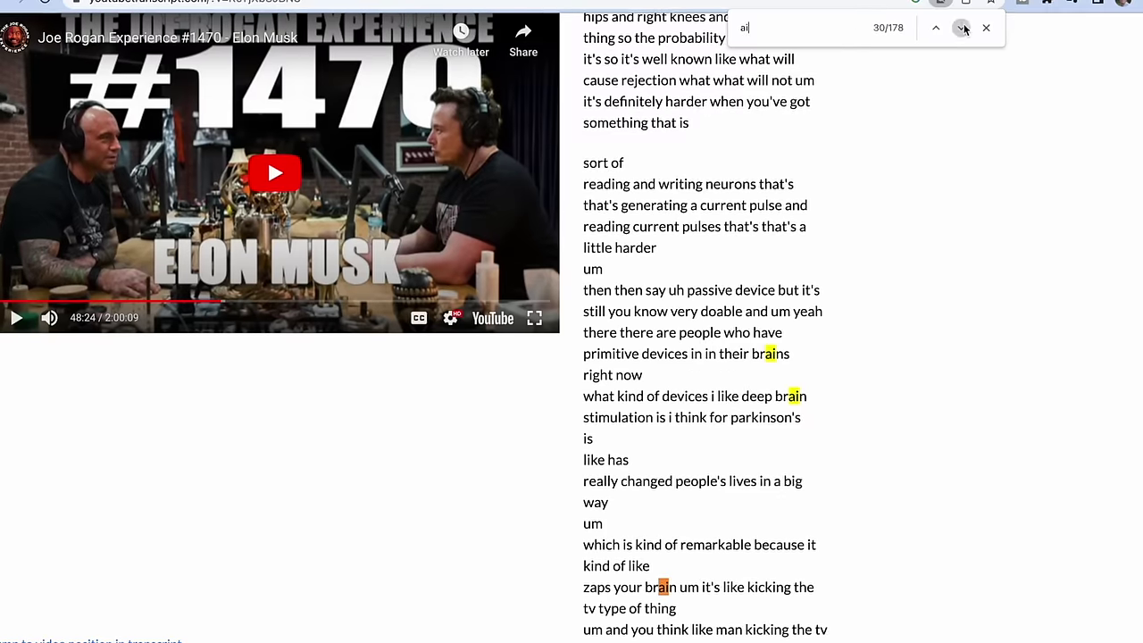
# Step through three later 'ai' matches in the episode transcript
pyautogui.click(968, 25)
pyautogui.click(968, 24)
pyautogui.click(968, 24)
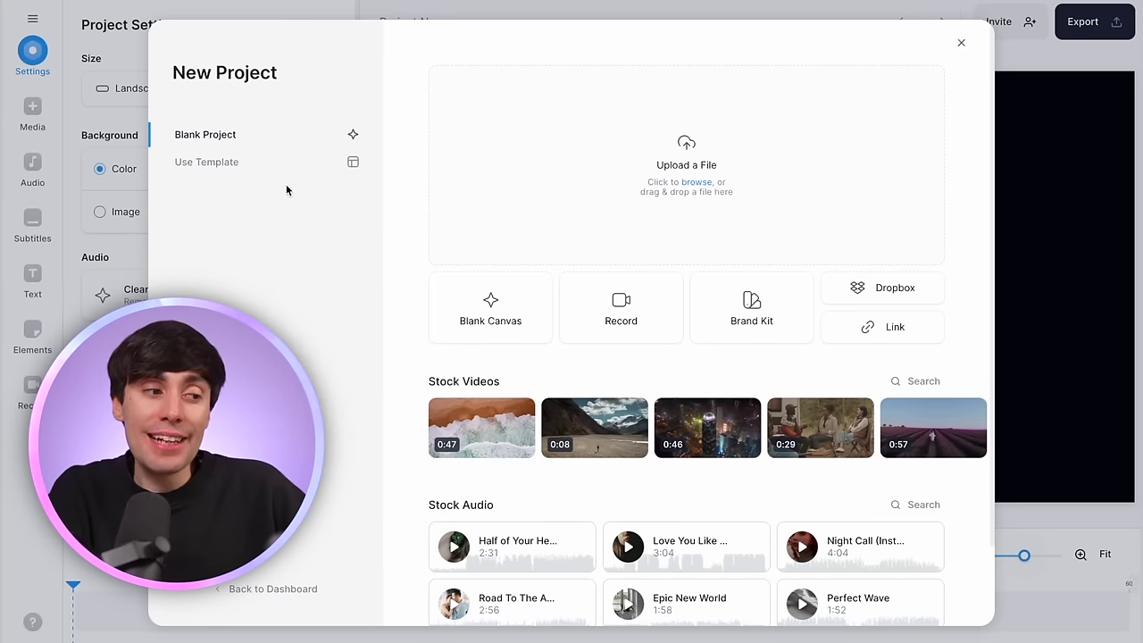
# Filter templates to Portrait and start editing the Repurposing Content Template
pyautogui.click(264, 165)
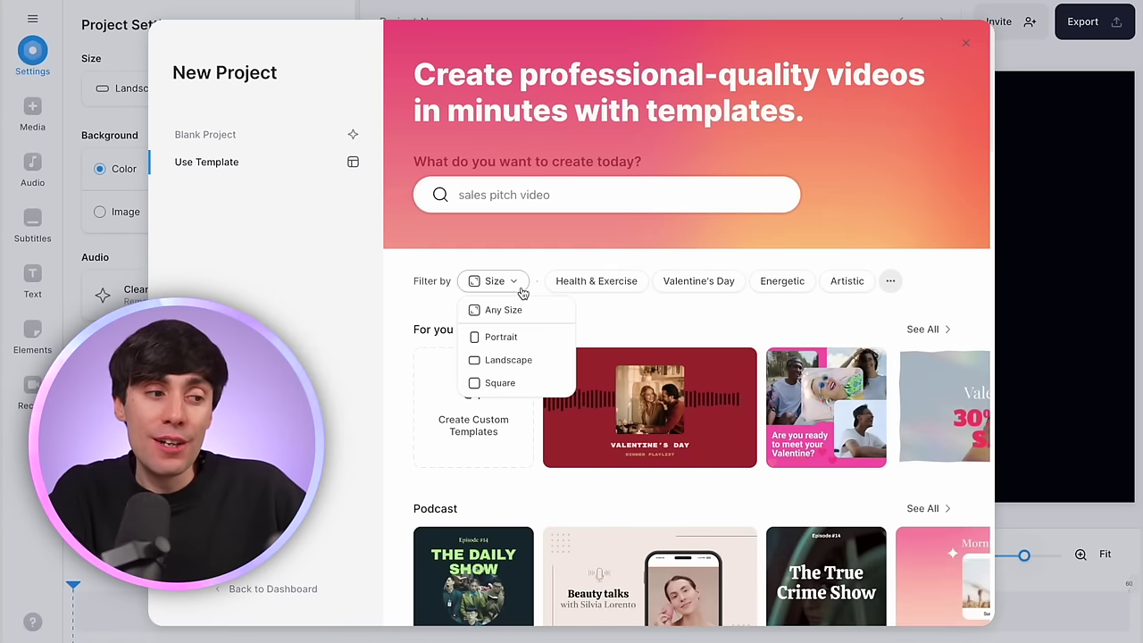
pyautogui.click(522, 336)
pyautogui.scroll(-5, 833, 517)
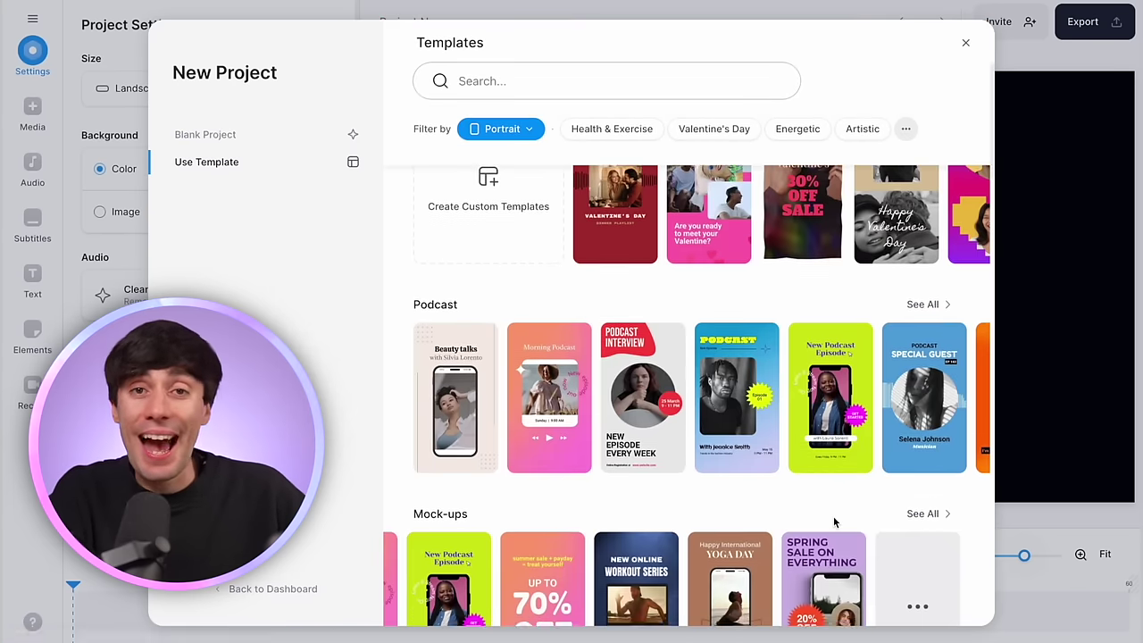
pyautogui.scroll(-10, 833, 522)
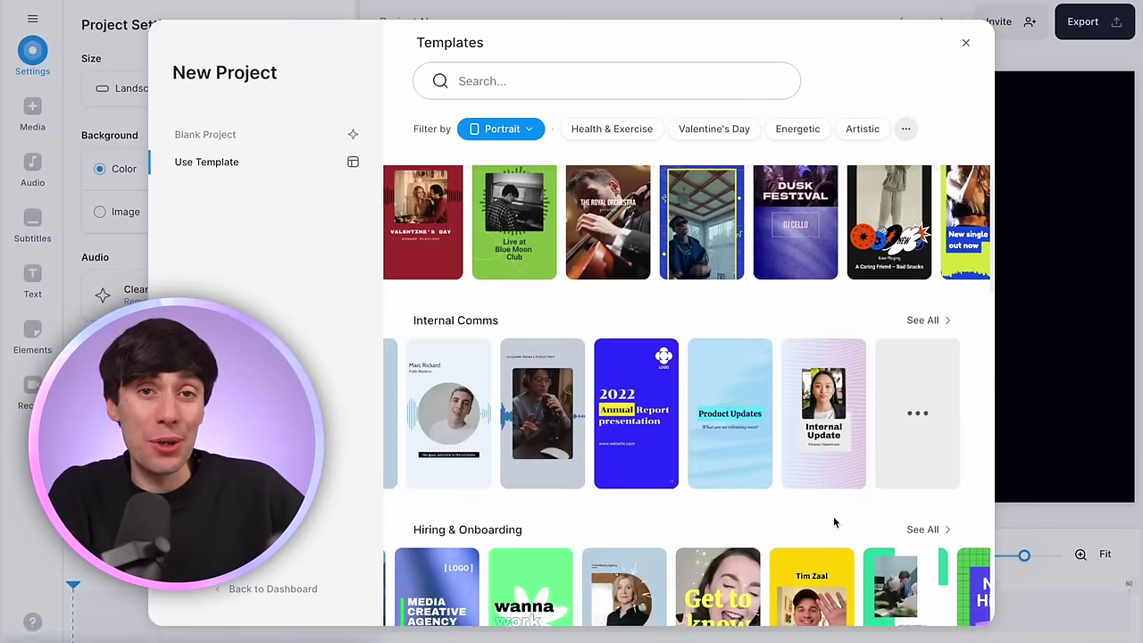
pyautogui.scroll(-3, 837, 518)
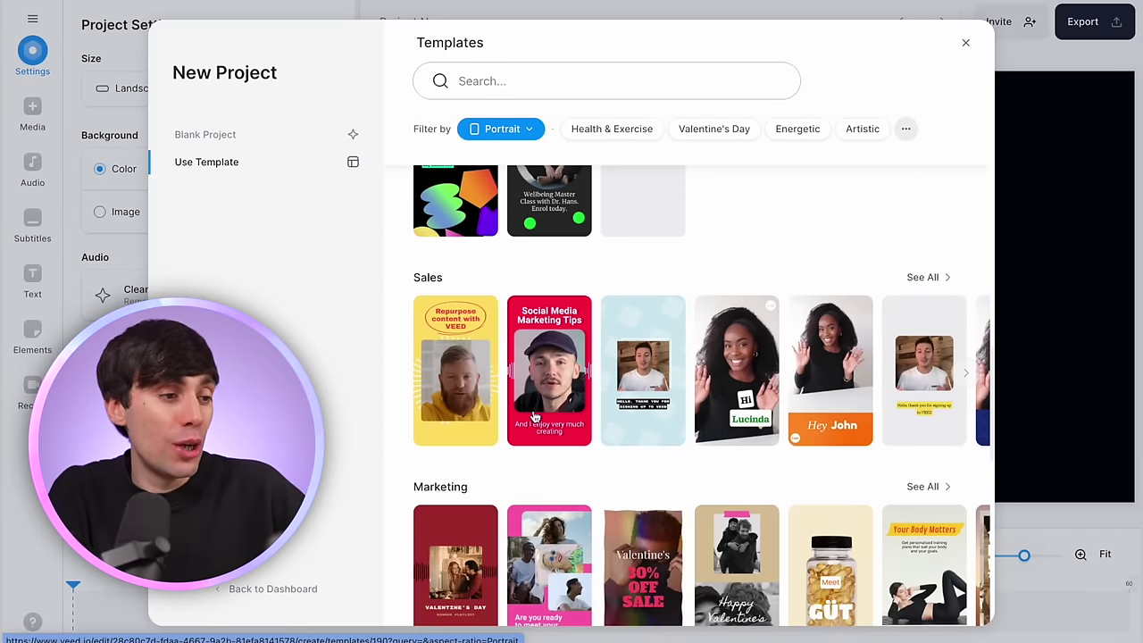
pyautogui.click(465, 399)
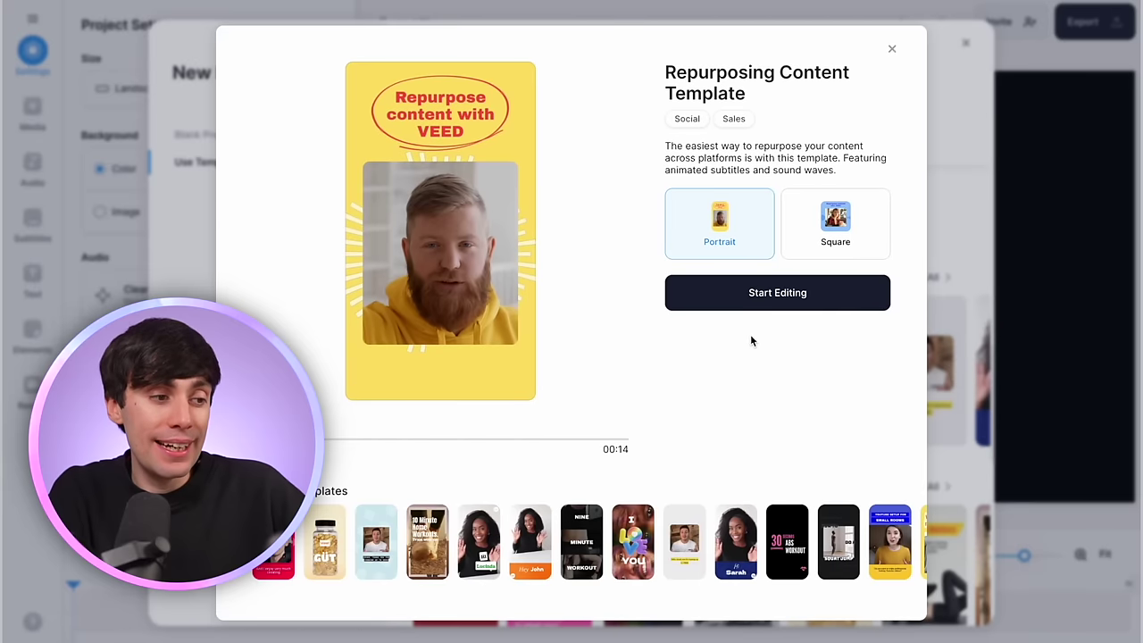
pyautogui.click(835, 307)
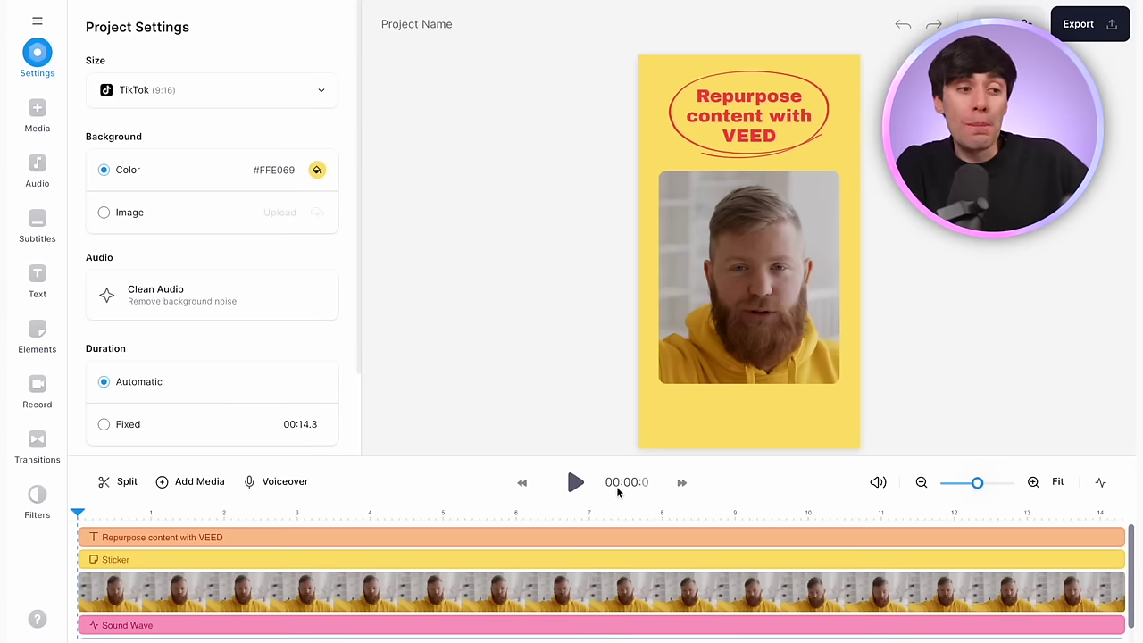
# Replace the template's bearded-man clip with the uploaded file my-video-clip.mov
pyautogui.click(482, 588)
pyautogui.click(166, 189)
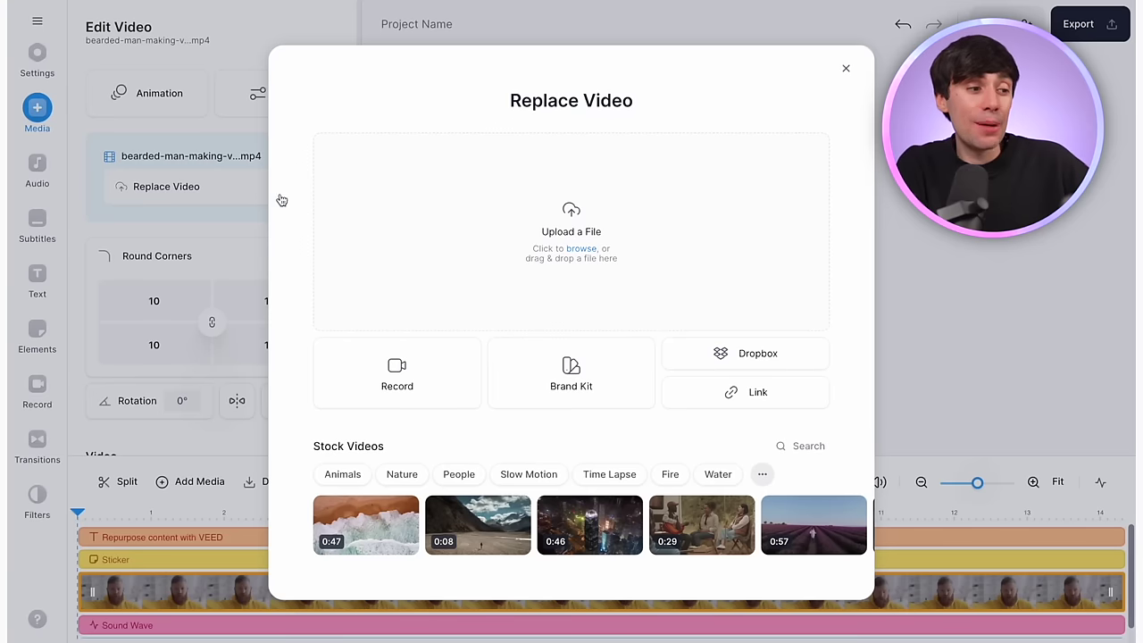
pyautogui.click(601, 238)
pyautogui.click(496, 195)
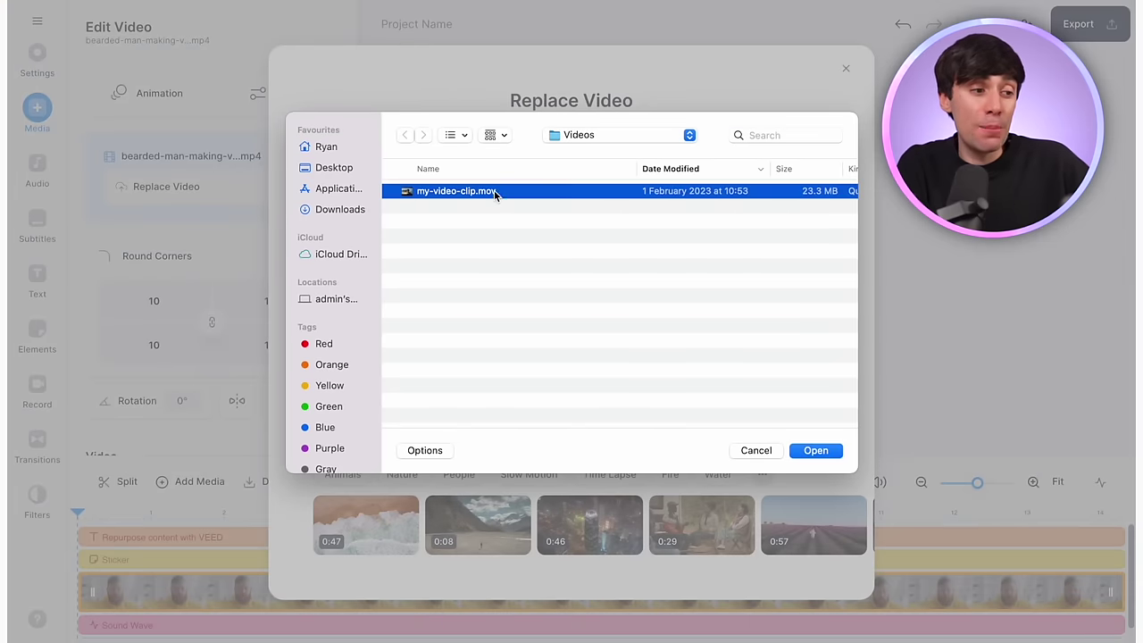
pyautogui.click(812, 451)
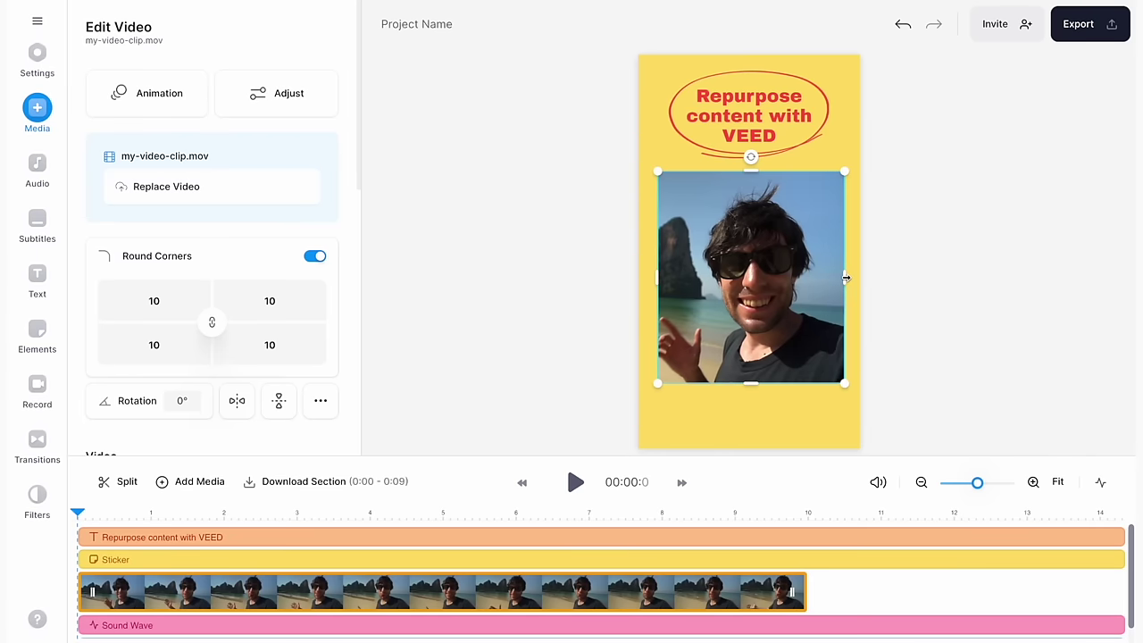
pyautogui.click(748, 116)
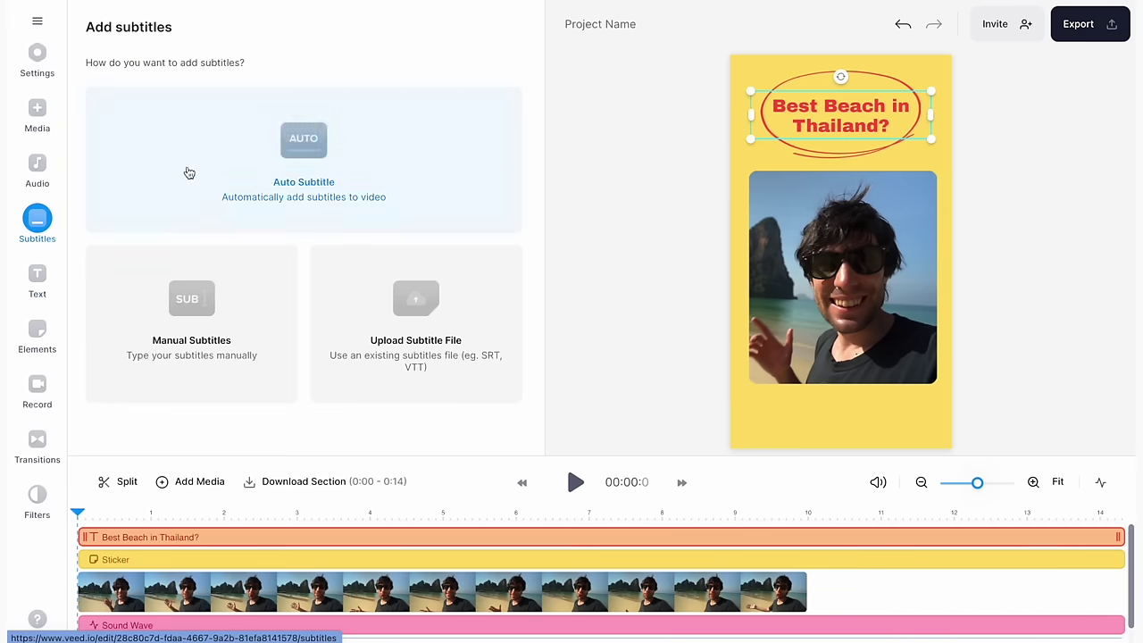
# Start Auto Subtitle to generate subtitles for the template clip
pyautogui.click(186, 174)
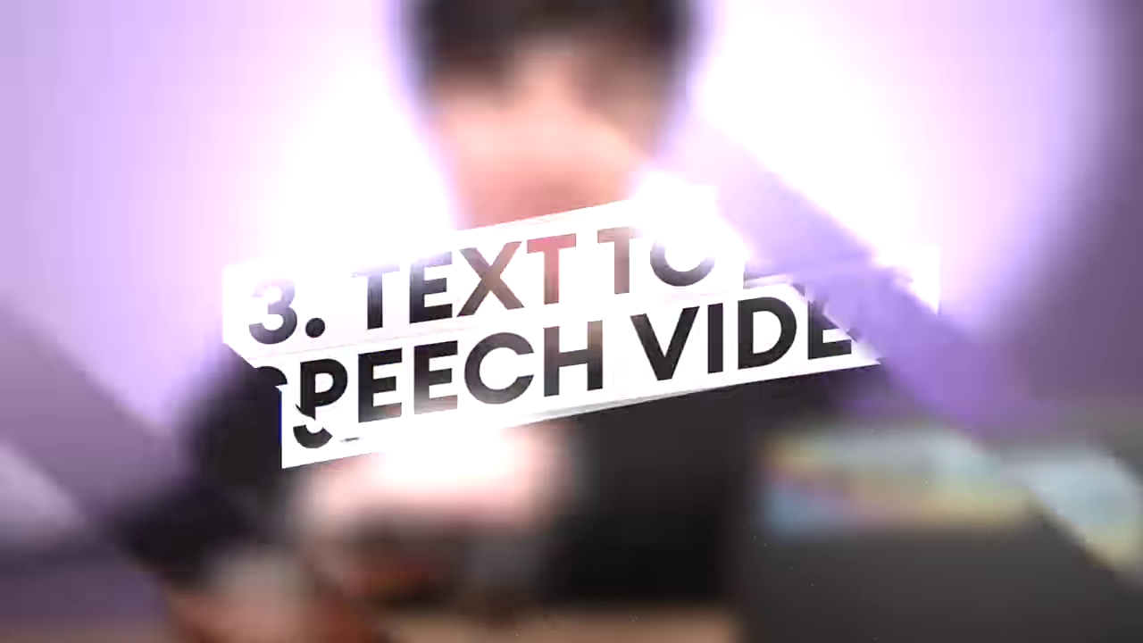
# Ask ChatGPT for 10 little-known AI facts, then draft a fast-paced TikTok voiceover script prompt using fact 1
pyautogui.write('what are 10 fa')
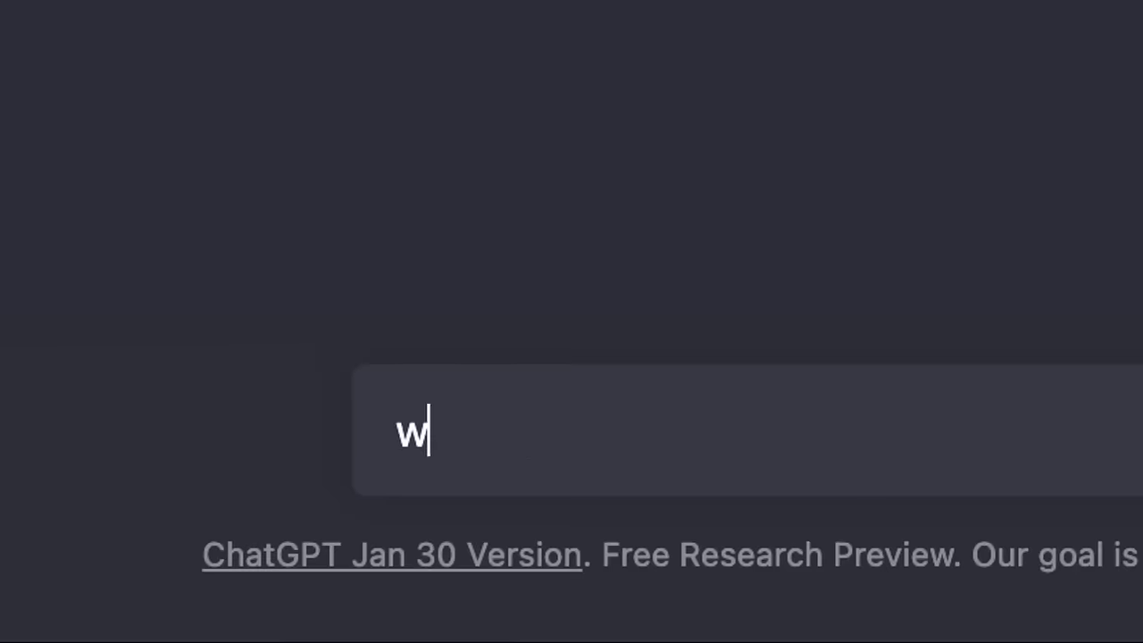
pyautogui.write('cts that most people dont know about artificial inte')
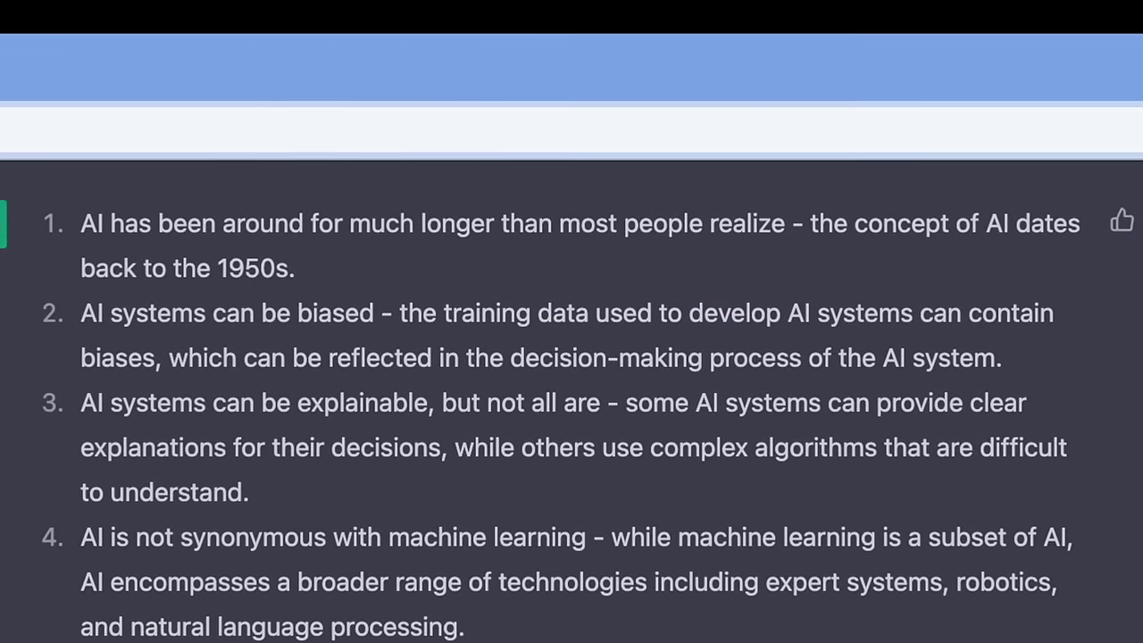
pyautogui.tripleClick(613, 220)
pyautogui.press('super+c')
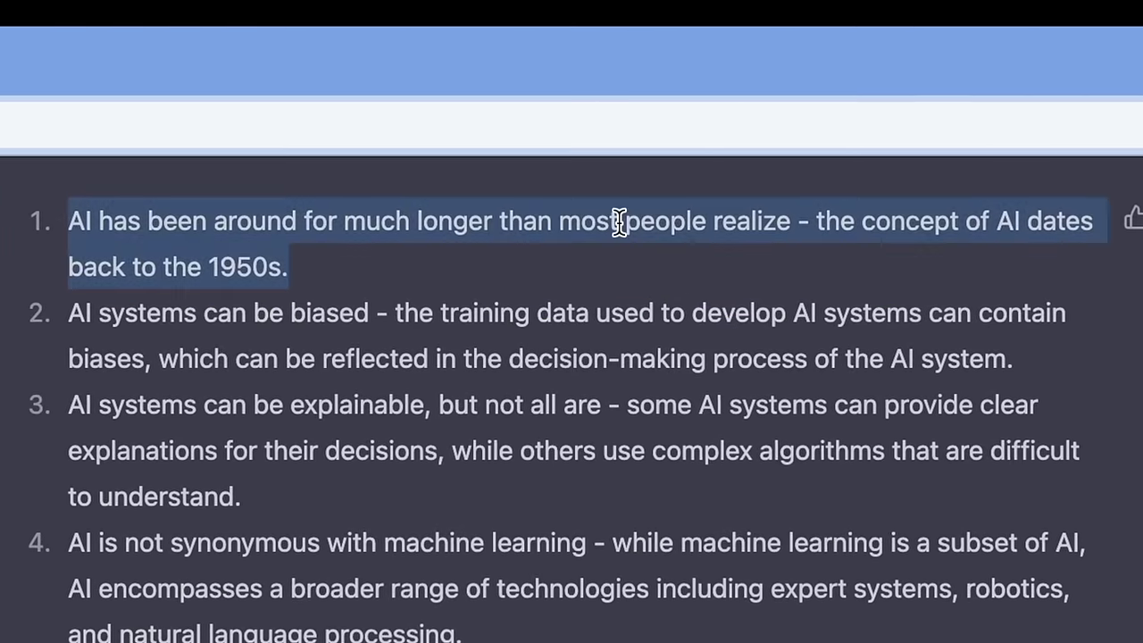
pyautogui.write('write me a fast pa')
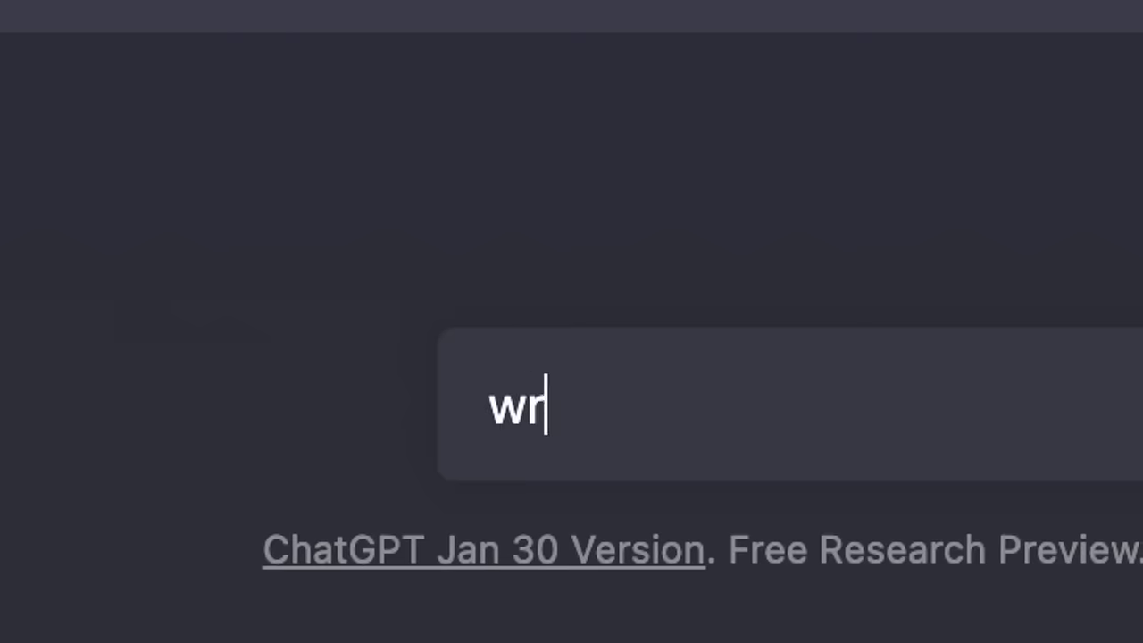
pyautogui.write('ced tiktok script with ')
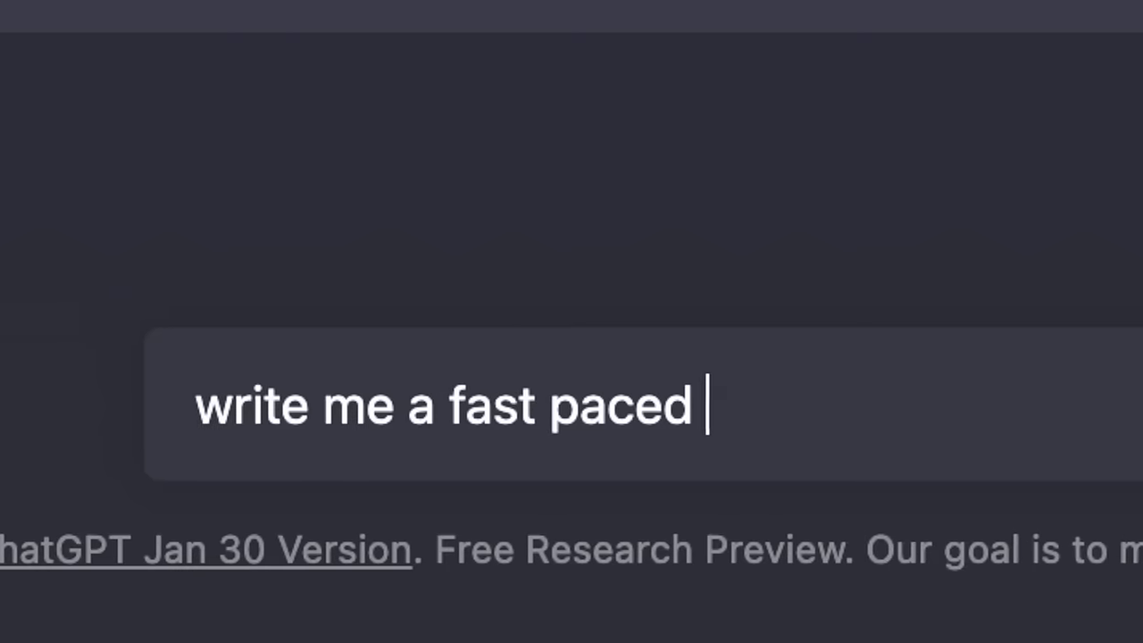
pyautogui.write('voiceover based on thi')
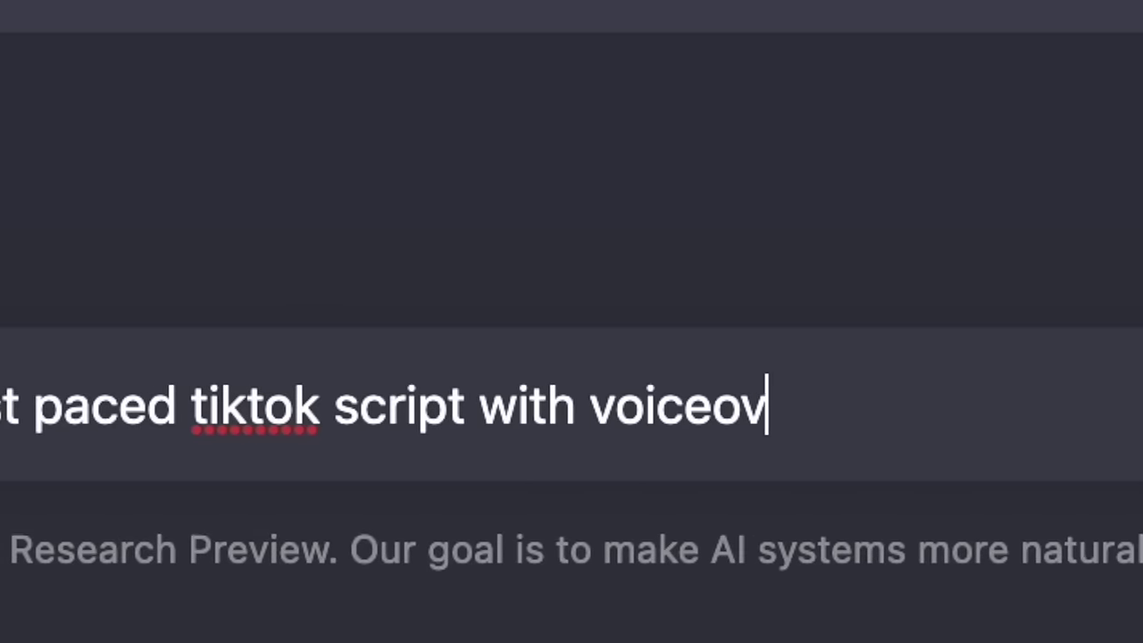
pyautogui.write('s fact:')
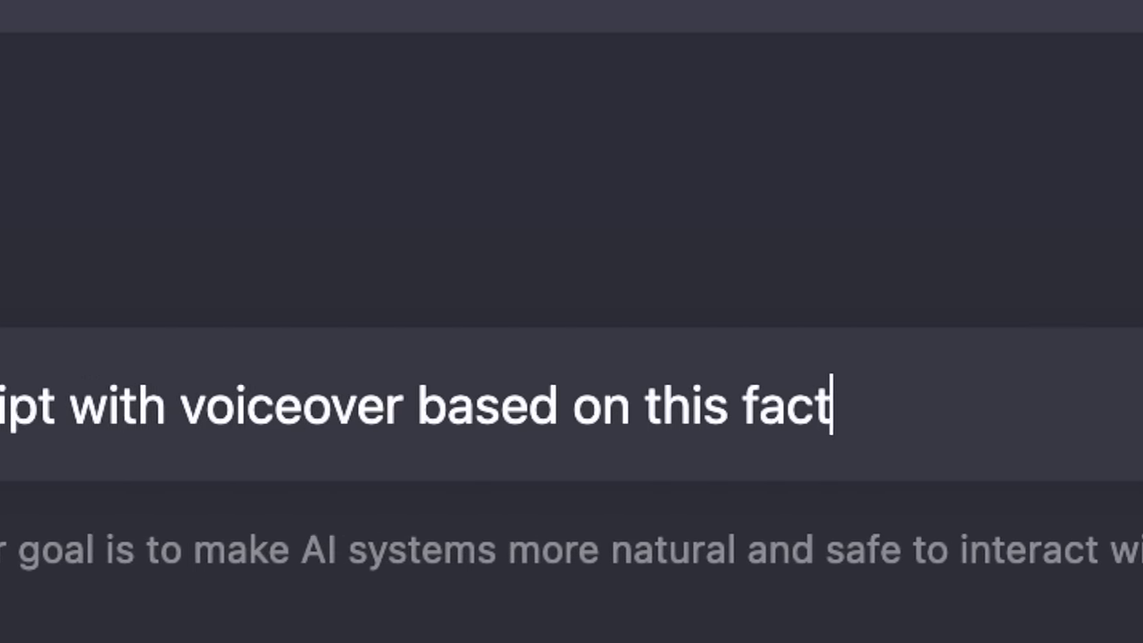
pyautogui.press('super+v')
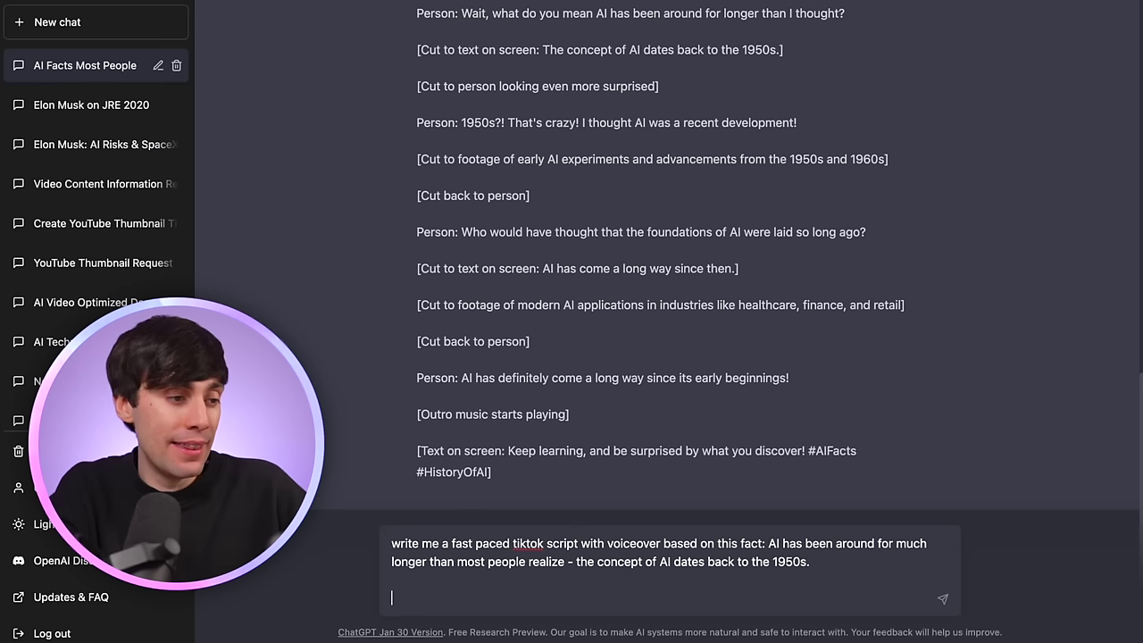
# Send the TikTok script request and review the generated voiceover script about AI's 1950s origins
pyautogui.press('Return')
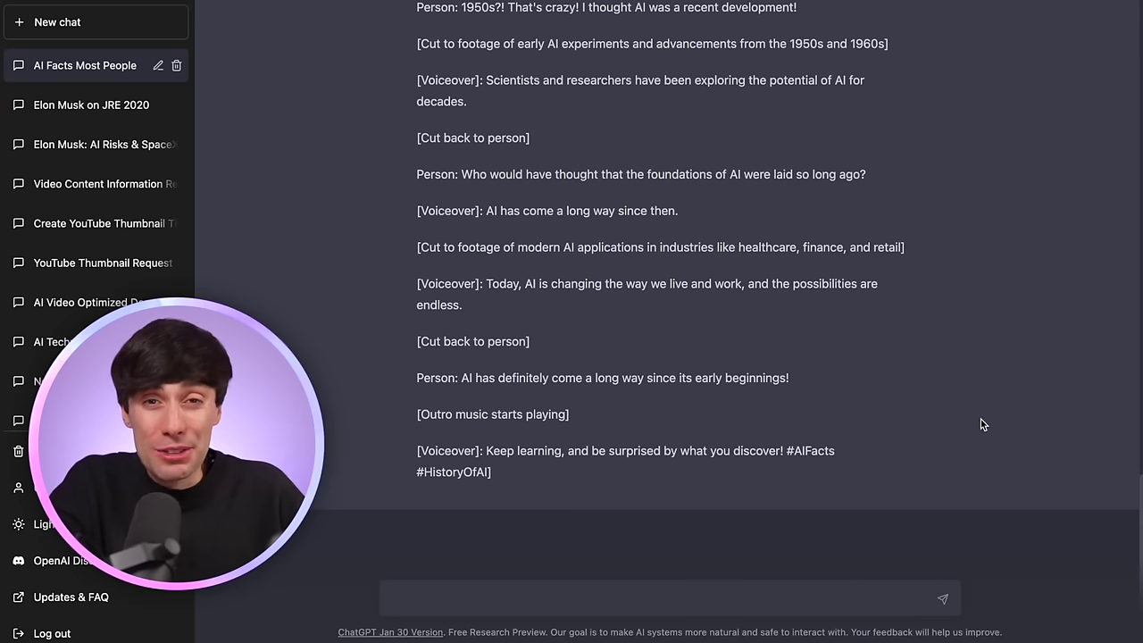
pyautogui.scroll(3, 976, 375)
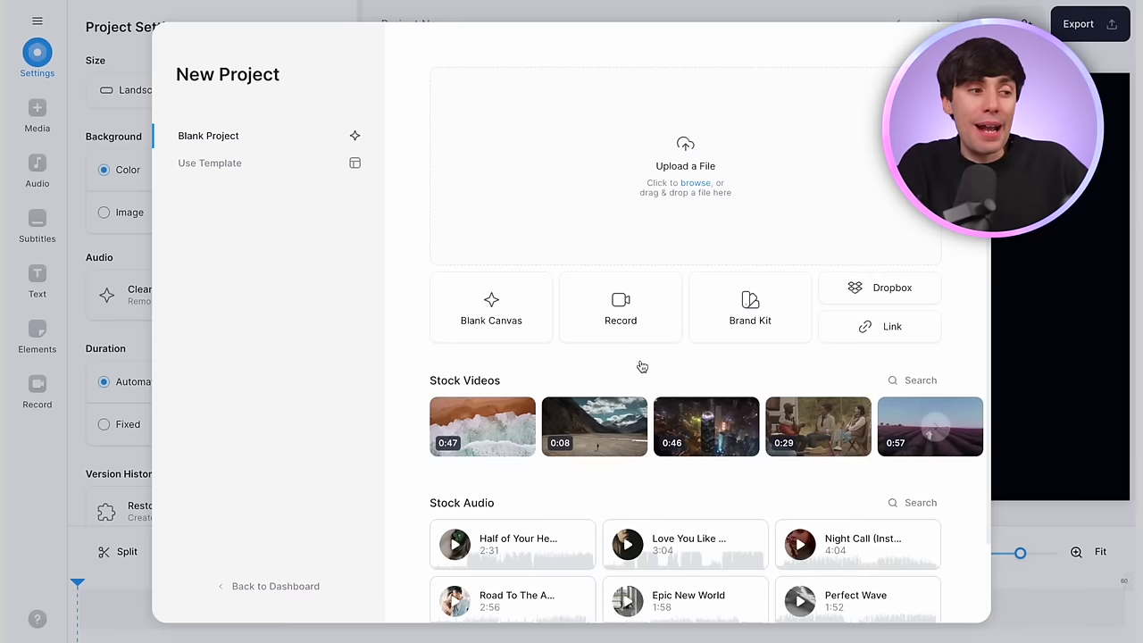
# Start a blank canvas project sized YouTube Short (9:16)
pyautogui.click(514, 322)
pyautogui.click(282, 88)
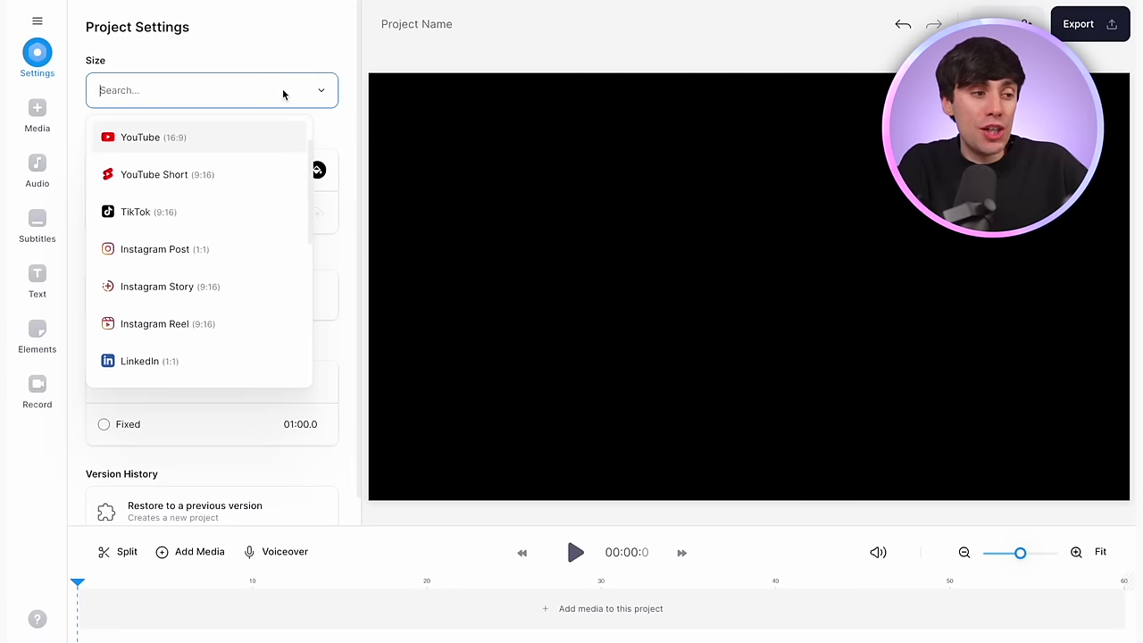
pyautogui.click(246, 172)
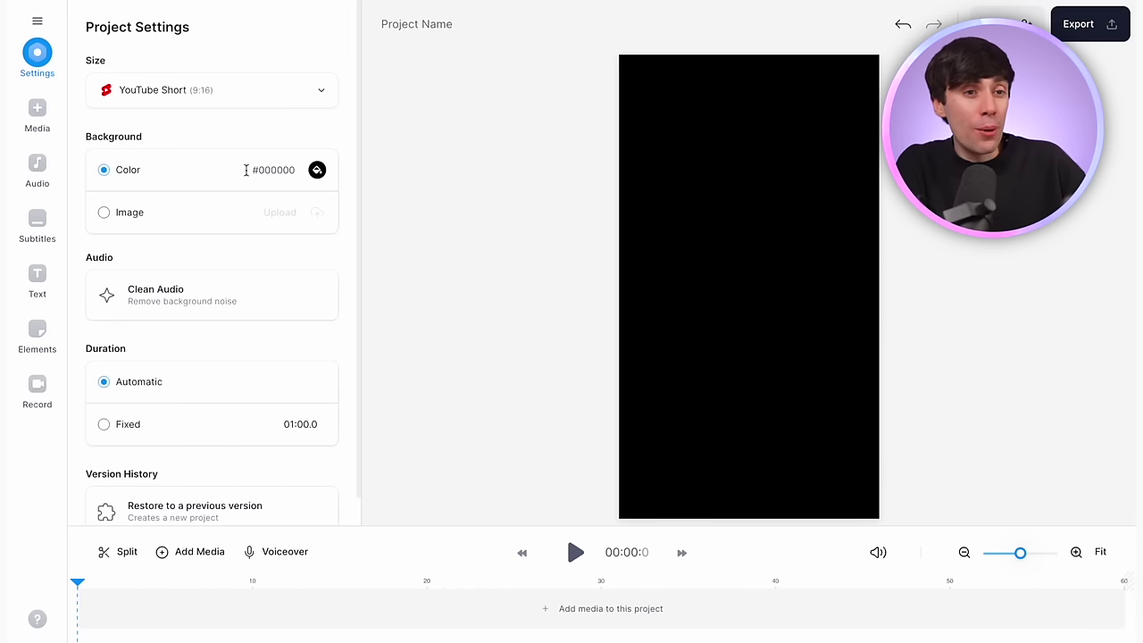
# Set up Audio > Text To Speech with the Ashley (Female) voice
pyautogui.click(40, 171)
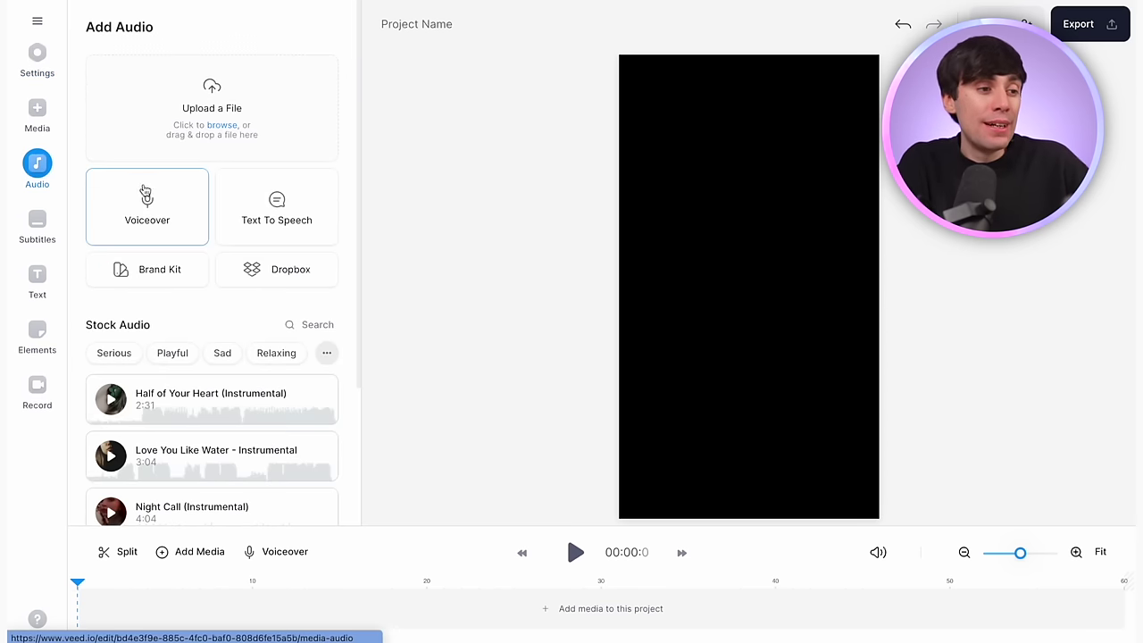
pyautogui.click(311, 213)
pyautogui.click(303, 185)
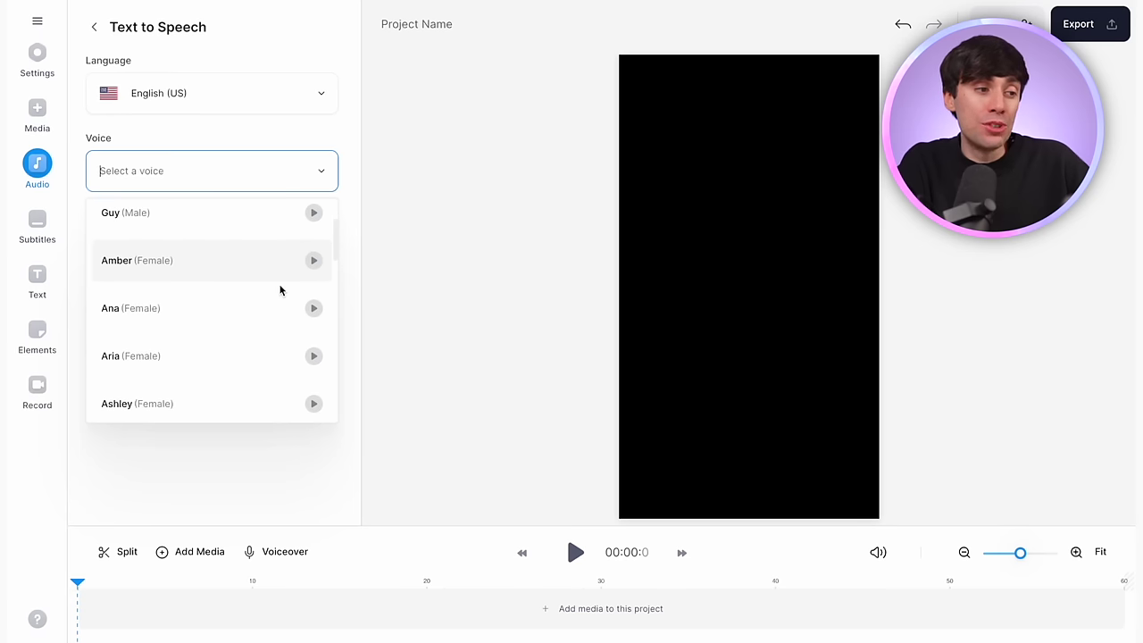
pyautogui.click(238, 404)
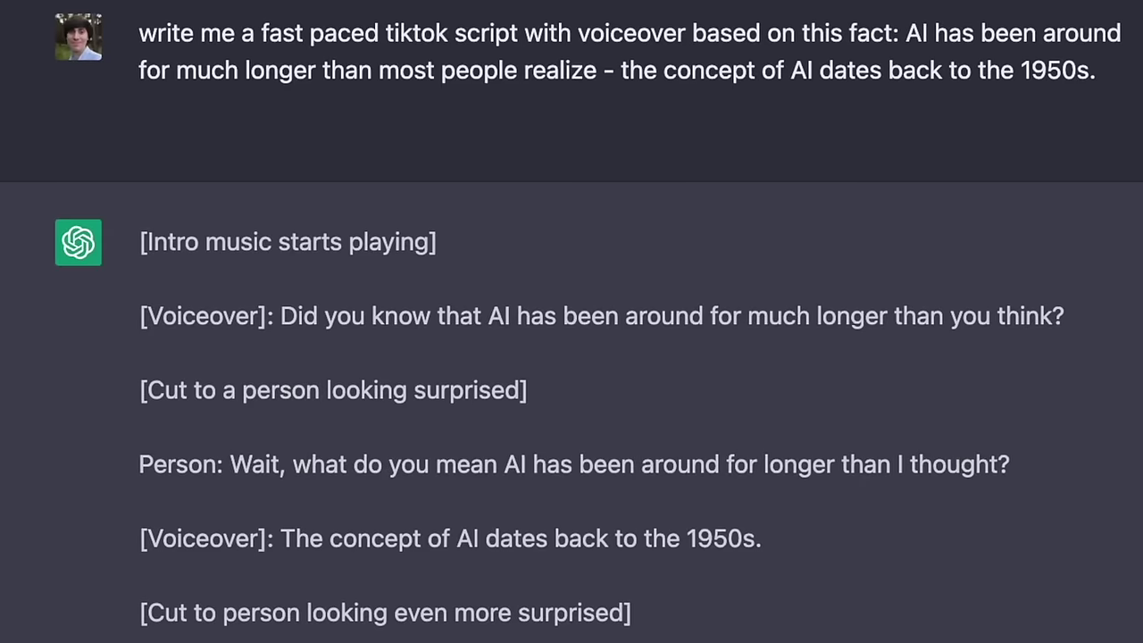
# Paste the script's first [Voiceover] sentence into VEED's text-to-speech text box
pyautogui.moveTo(277, 316); pyautogui.dragTo(1080, 316)
pyautogui.hotkey('ctrl', 'c')
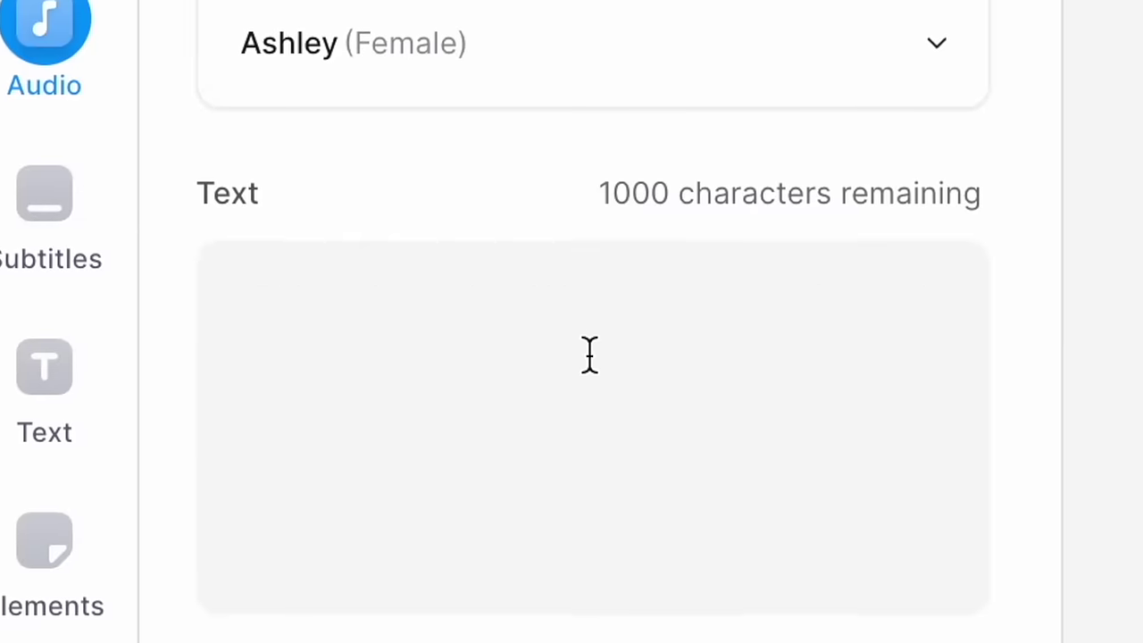
pyautogui.click(589, 355)
pyautogui.hotkey('ctrl', 'v')
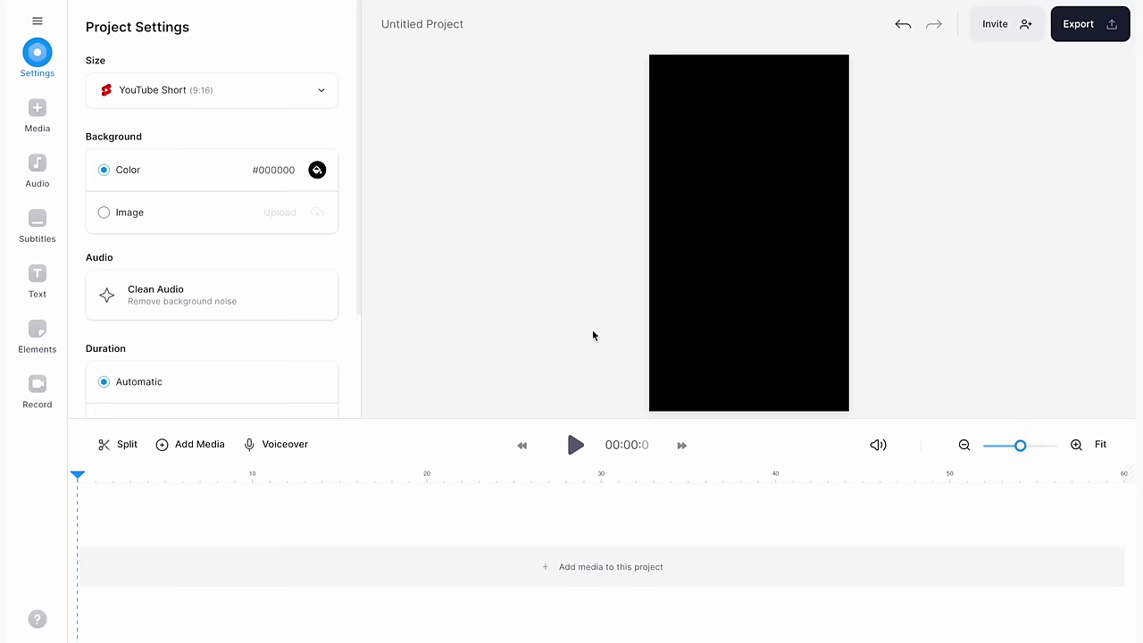
# Start recording a voiceover via Audio > Voiceover onto the timeline
pyautogui.click(38, 170)
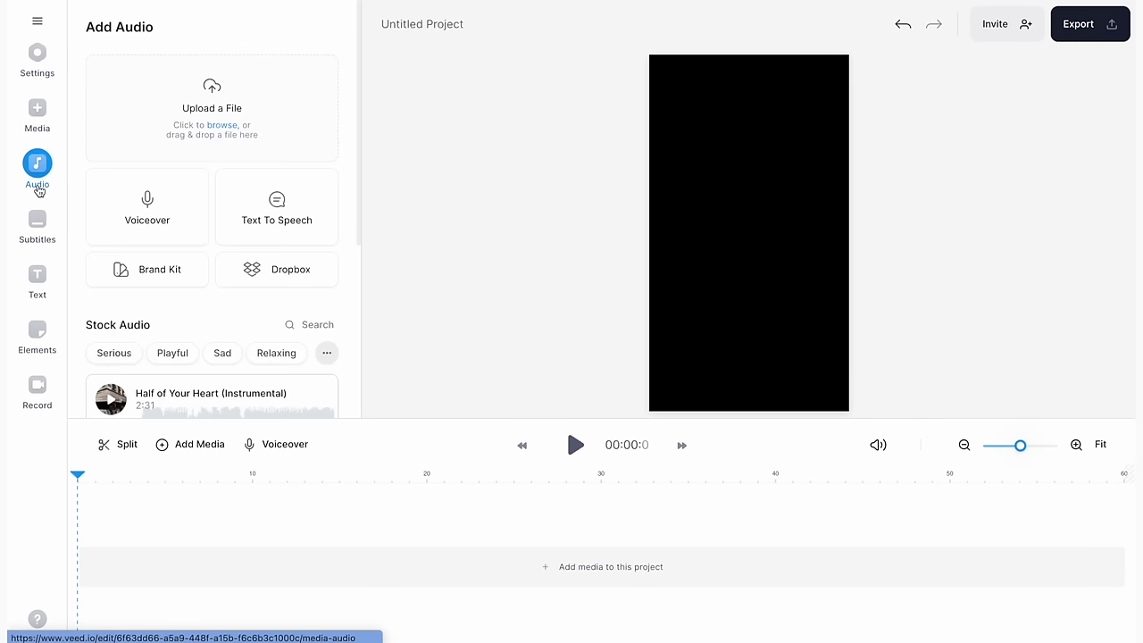
pyautogui.click(93, 200)
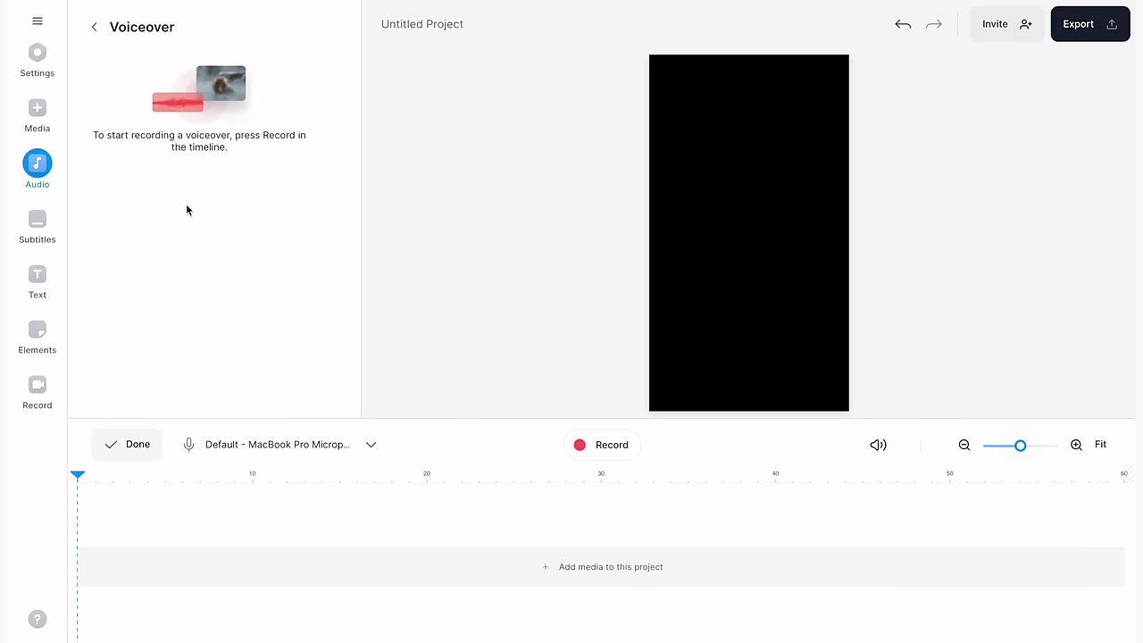
pyautogui.click(614, 445)
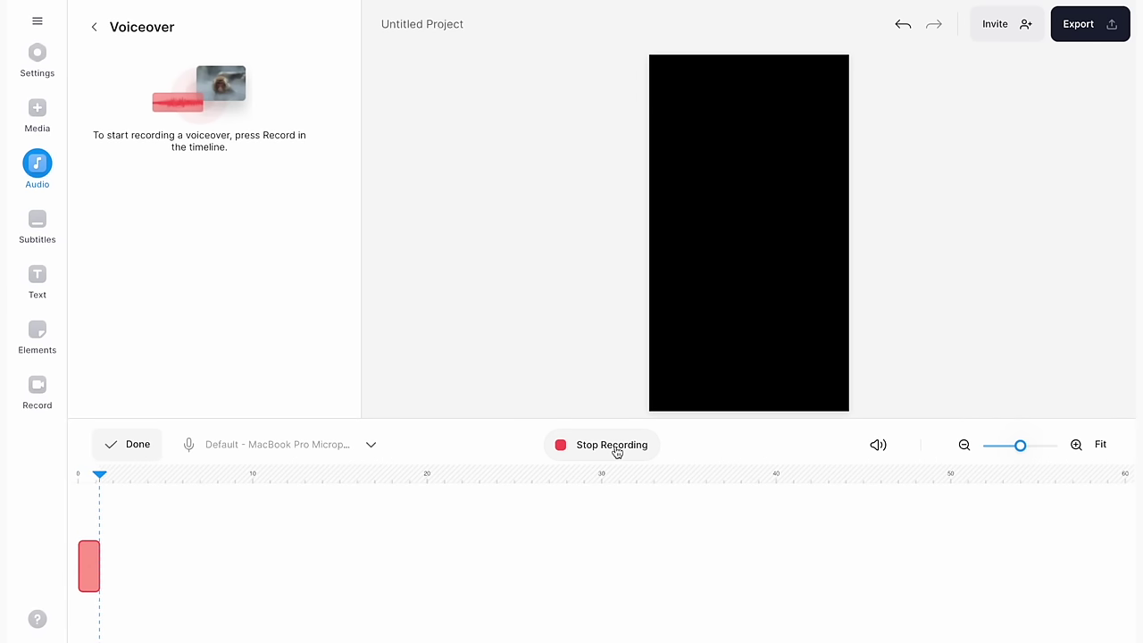